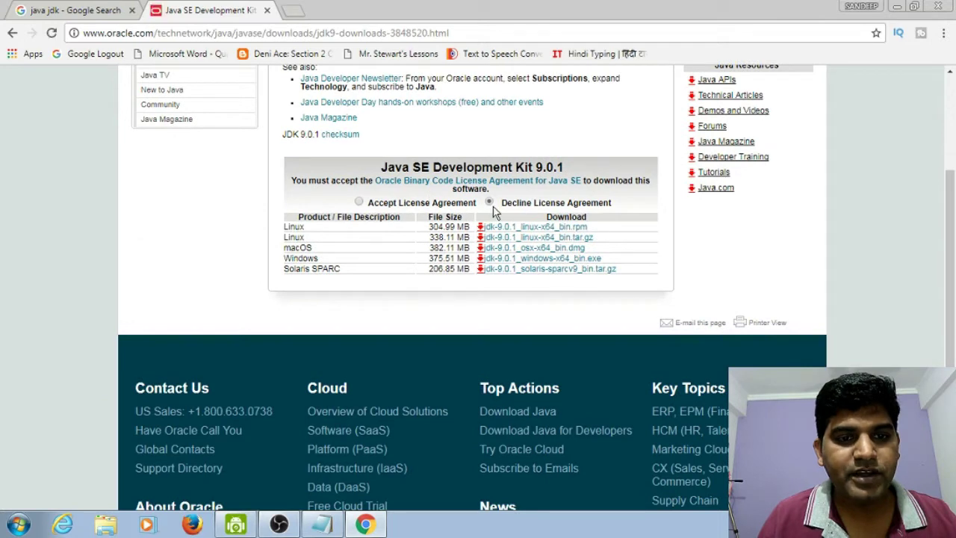
Accept the license agreement for Java SE Development Kit 9.0.1 and check the system type in the computer's properties.
{"action": "left_click", "coordinate": [359, 203]}
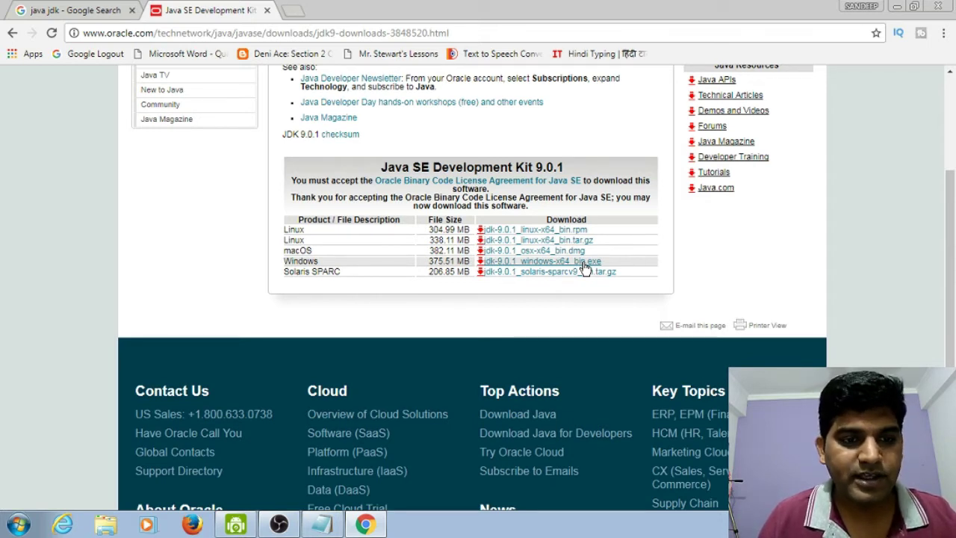
{"action": "left_click", "coordinate": [17, 524]}
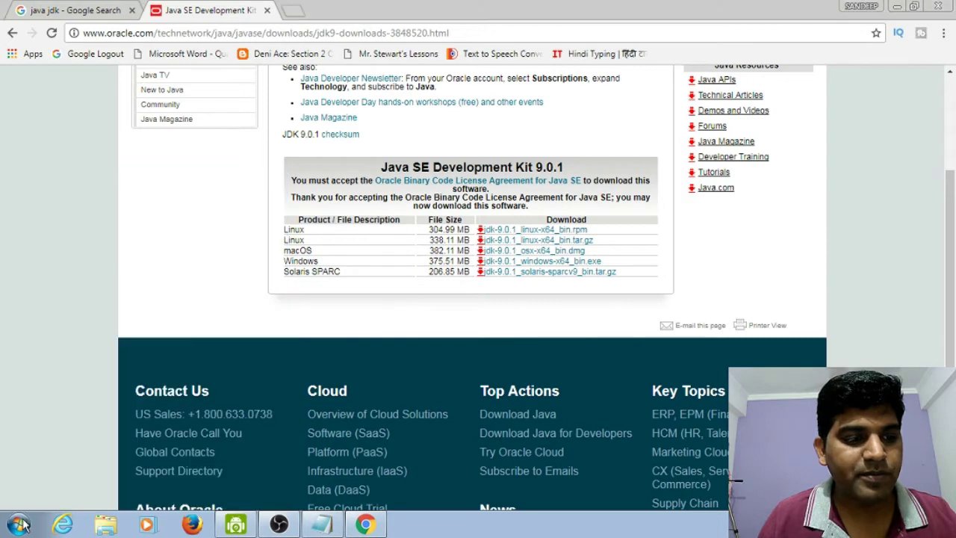
{"action": "right_click", "coordinate": [212, 362]}
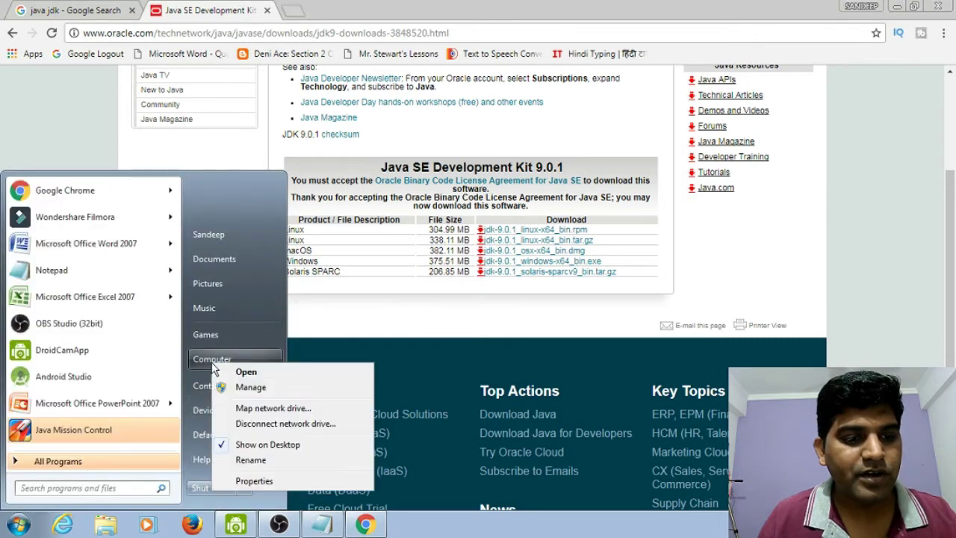
{"action": "left_click", "coordinate": [255, 481]}
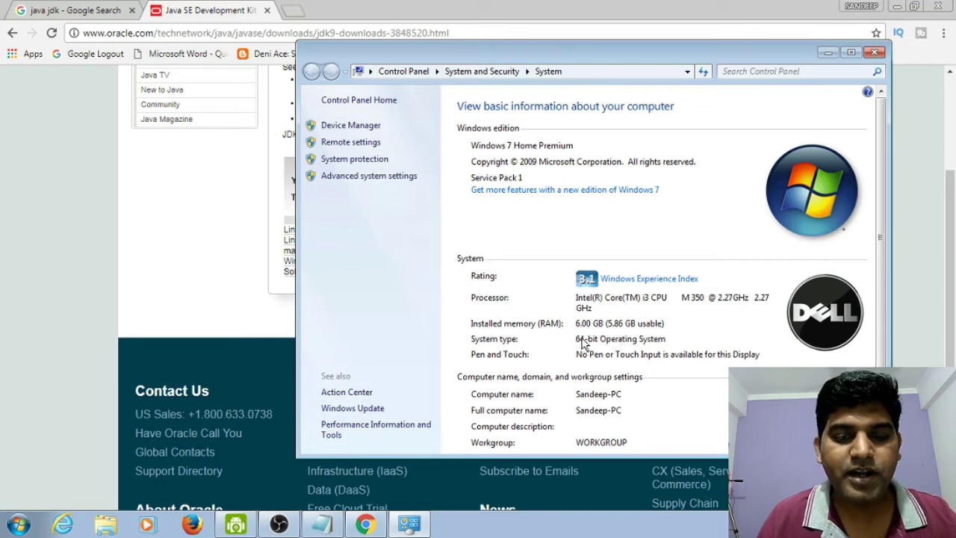
{"action": "left_click", "coordinate": [875, 53]}
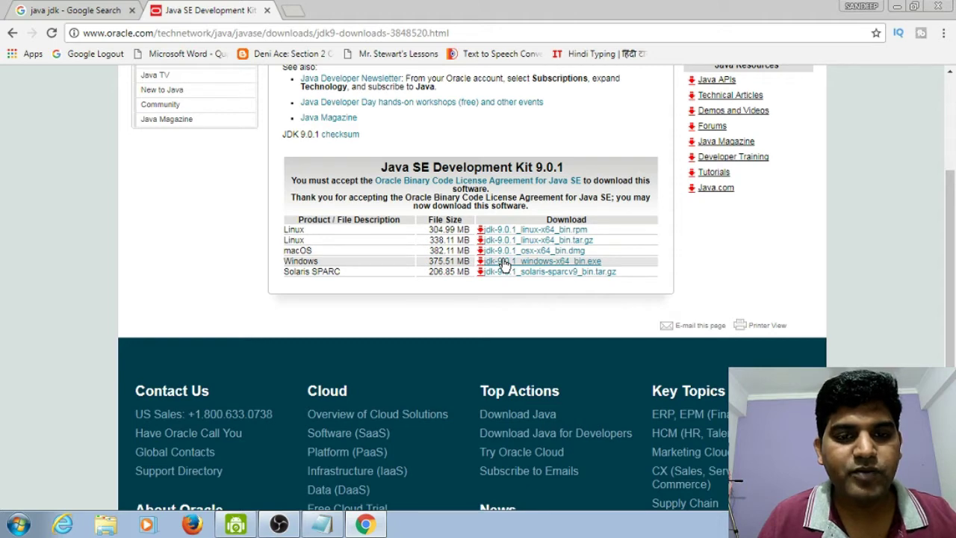
Search Google for "java jdk 8.0" to find the older development kit's download page.
{"action": "scroll", "coordinate": [481, 278], "scroll_direction": "up", "scroll_amount": 3}
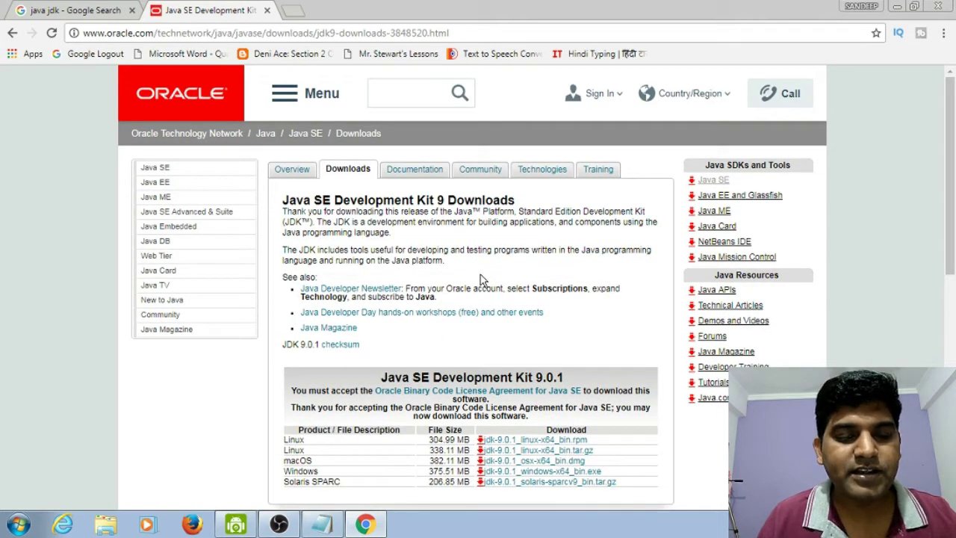
{"action": "left_click", "coordinate": [46, 10]}
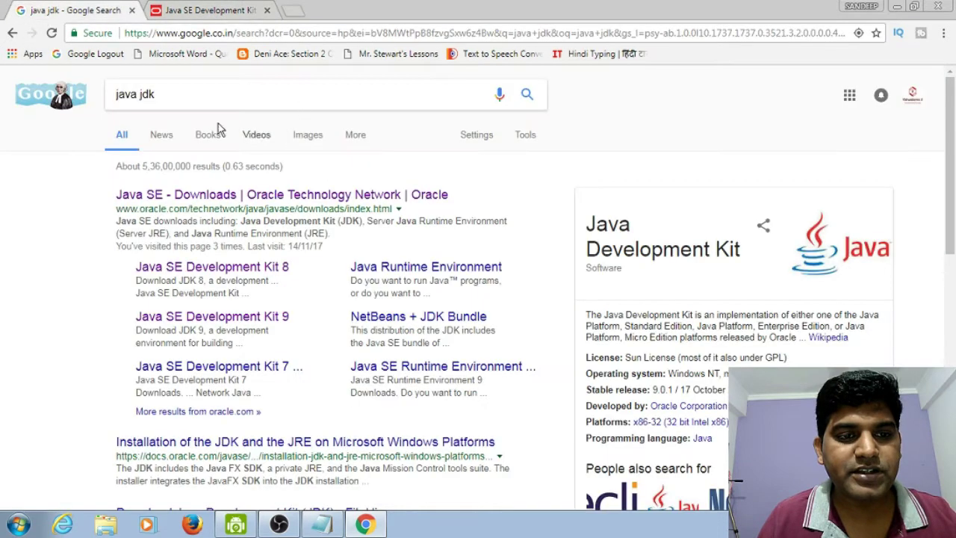
{"action": "left_click", "coordinate": [174, 95]}
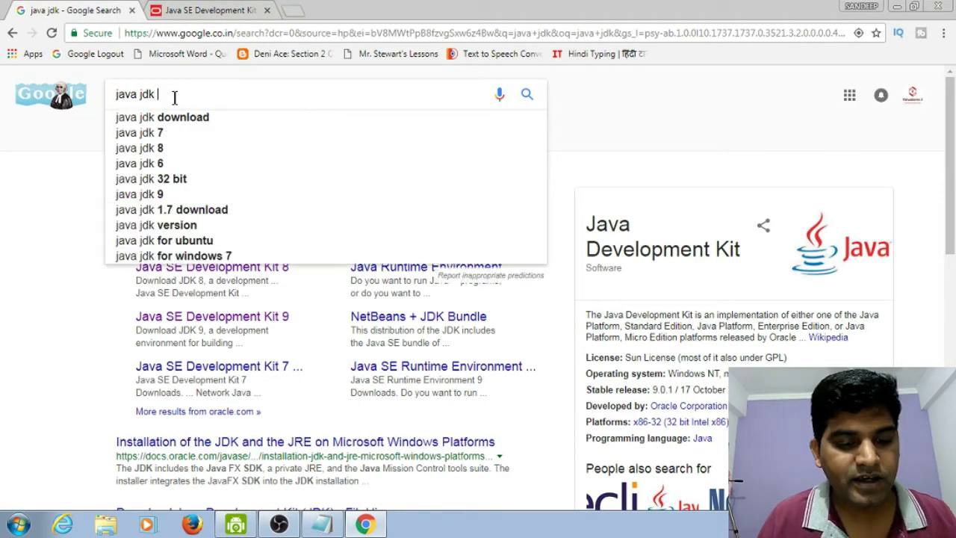
{"action": "type", "text": "8"}
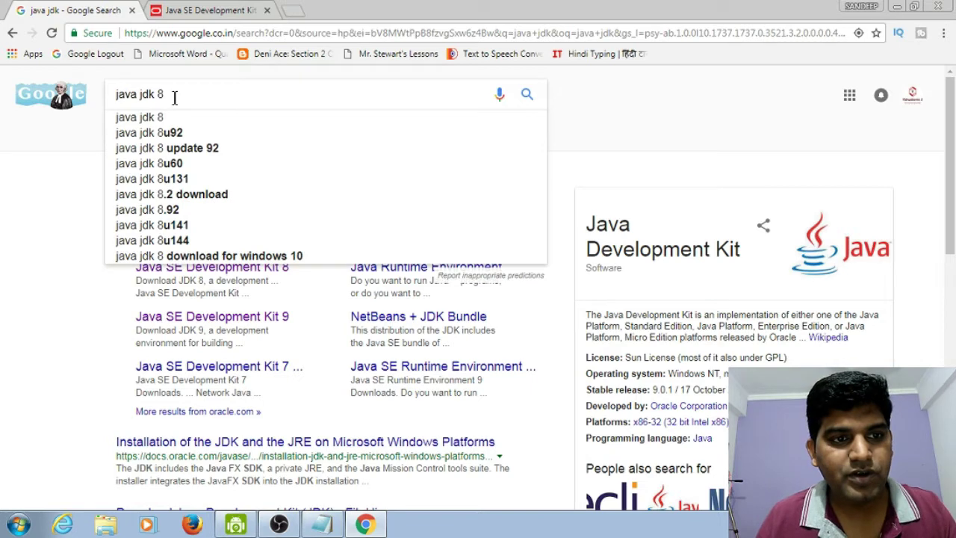
{"action": "type", "text": "."}
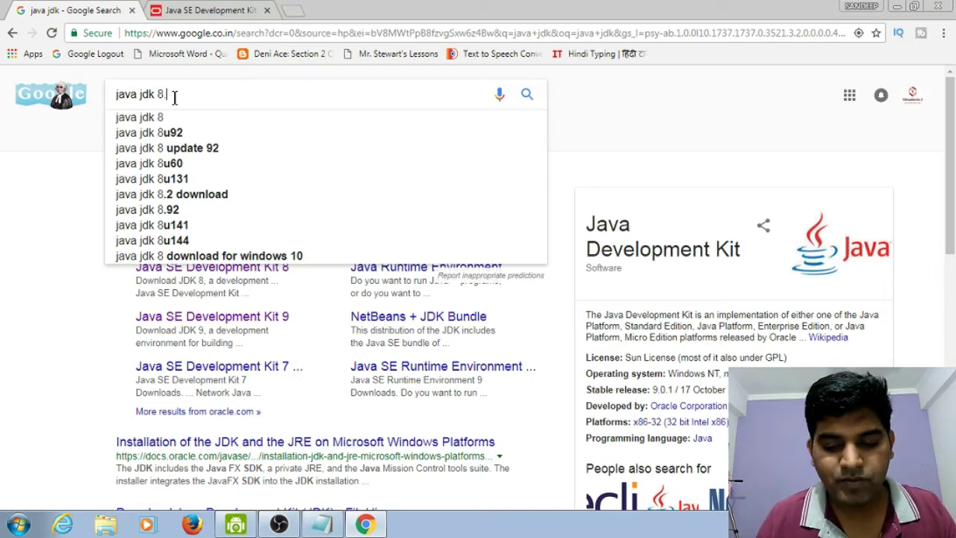
{"action": "type", "text": "0"}
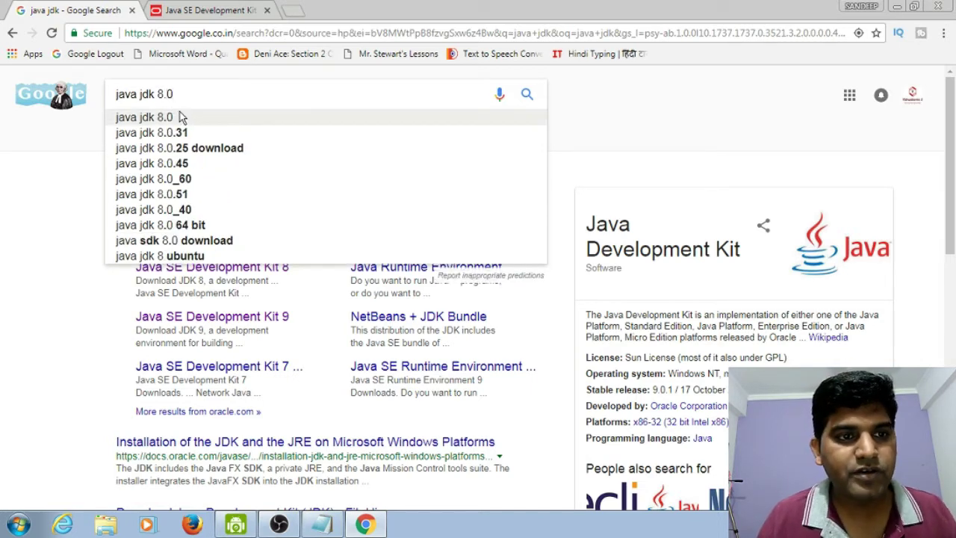
{"action": "left_click", "coordinate": [181, 117]}
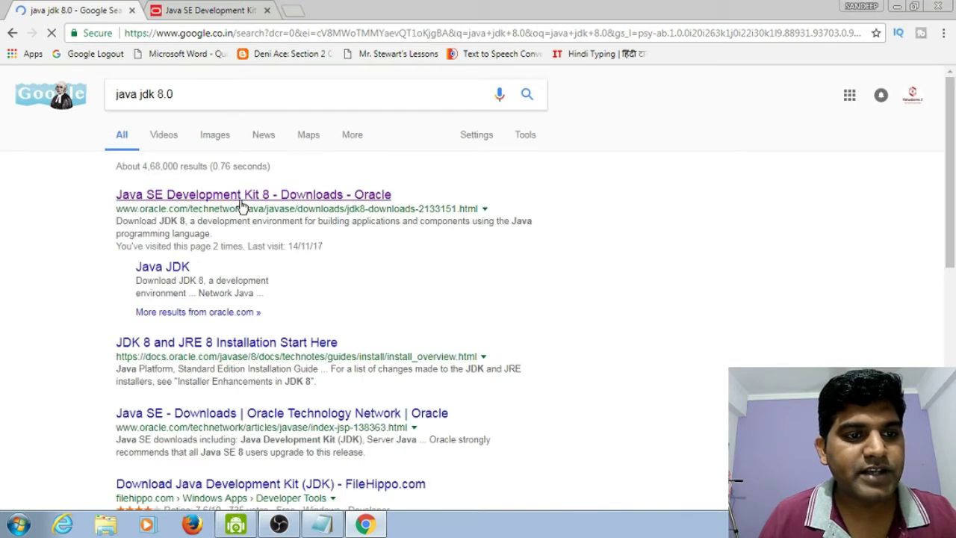
Start downloading jdk-9.0.1_windows-x64_bin.exe from the JDK 9 downloads page and cancel the download.
{"action": "left_click", "coordinate": [189, 12]}
{"action": "scroll", "coordinate": [390, 399], "scroll_direction": "down", "scroll_amount": 3}
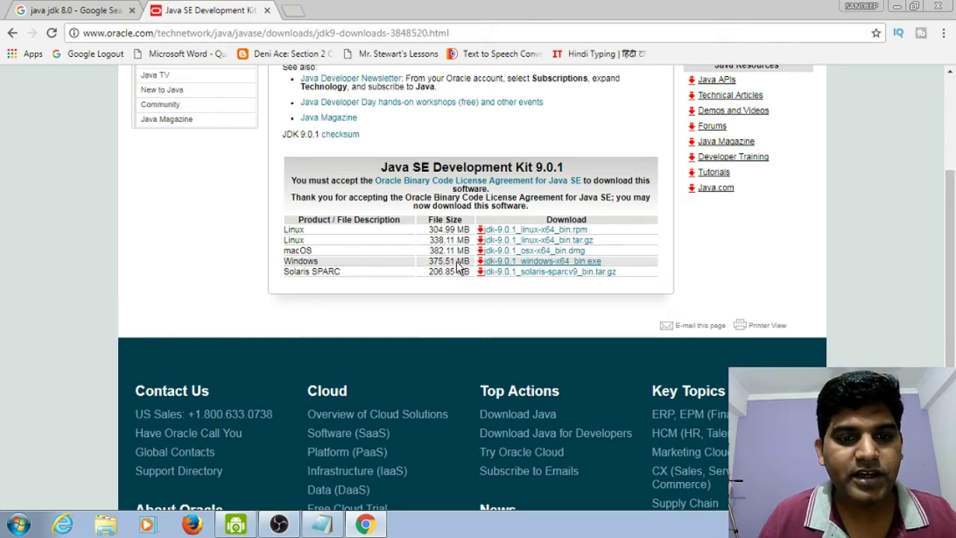
{"action": "left_click", "coordinate": [482, 263]}
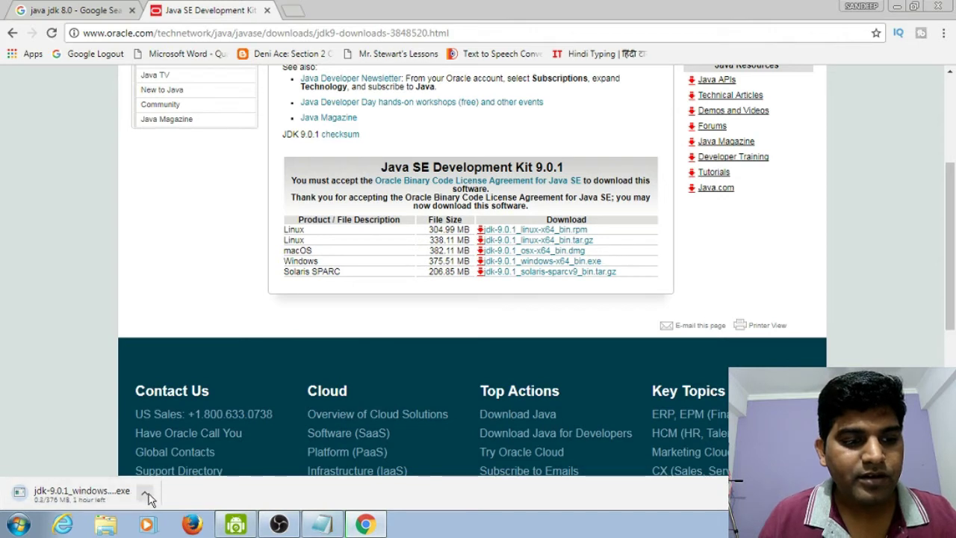
{"action": "left_click", "coordinate": [148, 489]}
{"action": "left_click", "coordinate": [168, 471]}
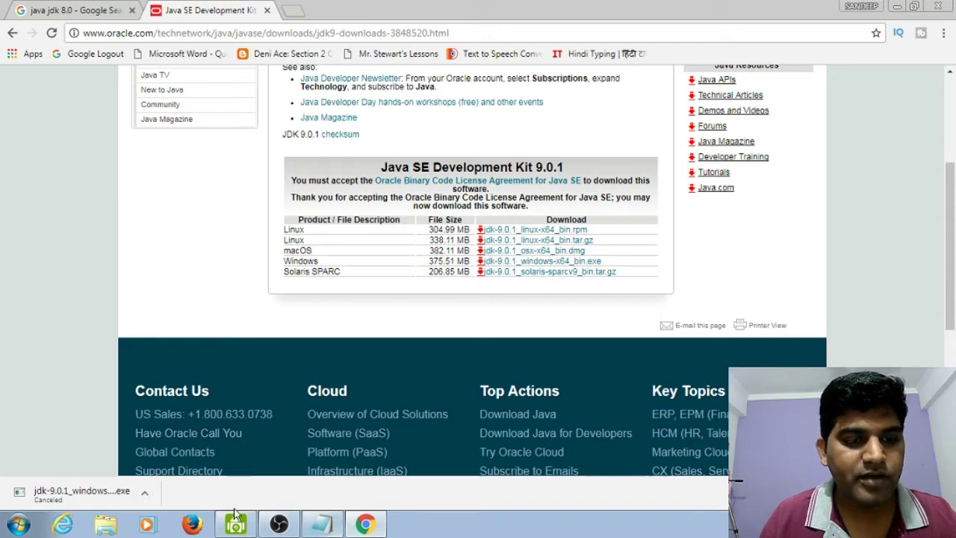
Open the Android DTU\Android Software\Android Studio 3.0 folder on drive D: in File Explorer and maximize its window.
{"action": "left_click", "coordinate": [22, 527]}
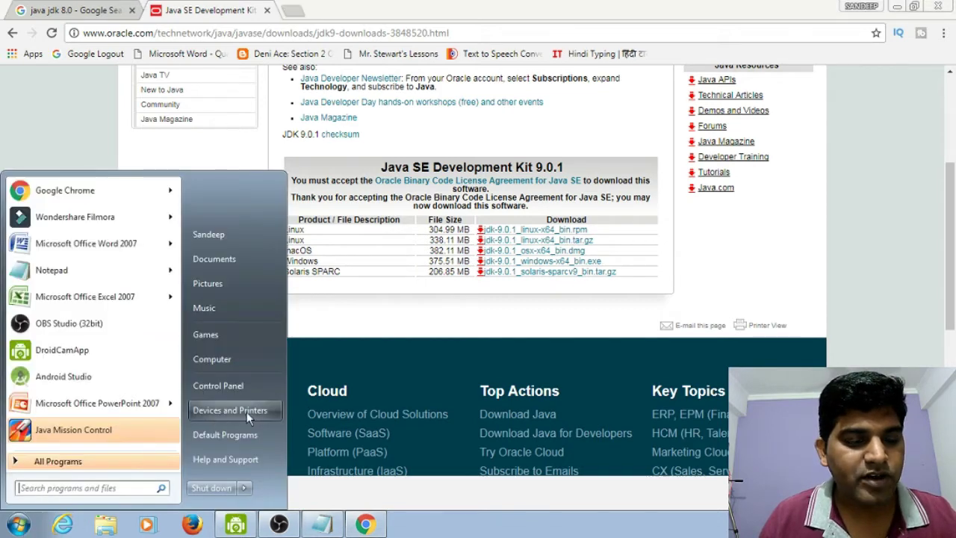
{"action": "left_click", "coordinate": [235, 360]}
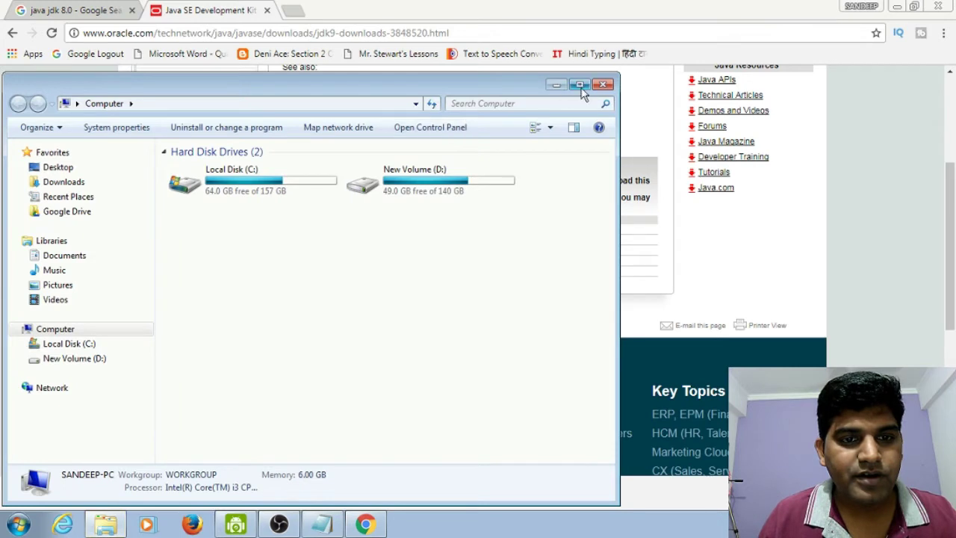
{"action": "double_click", "coordinate": [430, 193]}
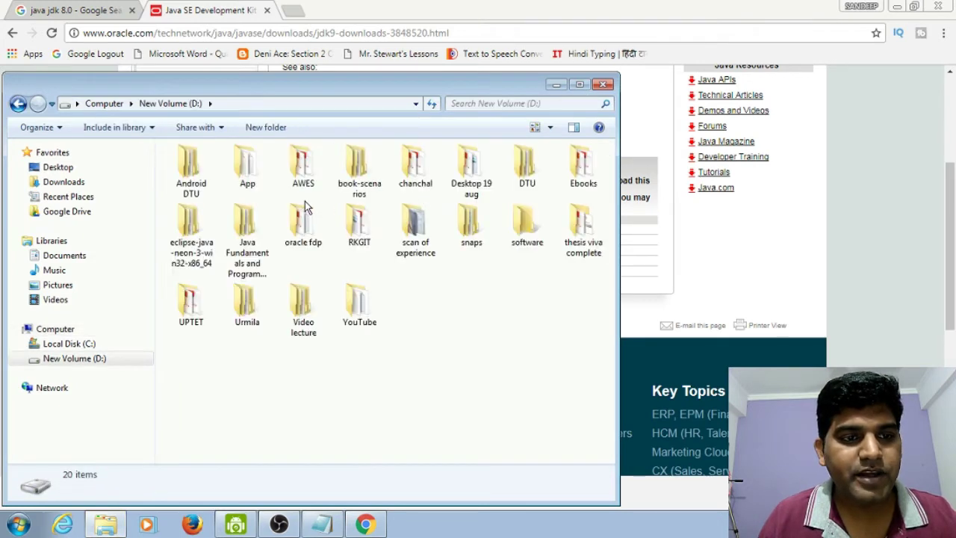
{"action": "left_click", "coordinate": [196, 175]}
{"action": "double_click", "coordinate": [196, 174]}
{"action": "double_click", "coordinate": [203, 165]}
{"action": "left_click", "coordinate": [211, 187]}
{"action": "double_click", "coordinate": [211, 184]}
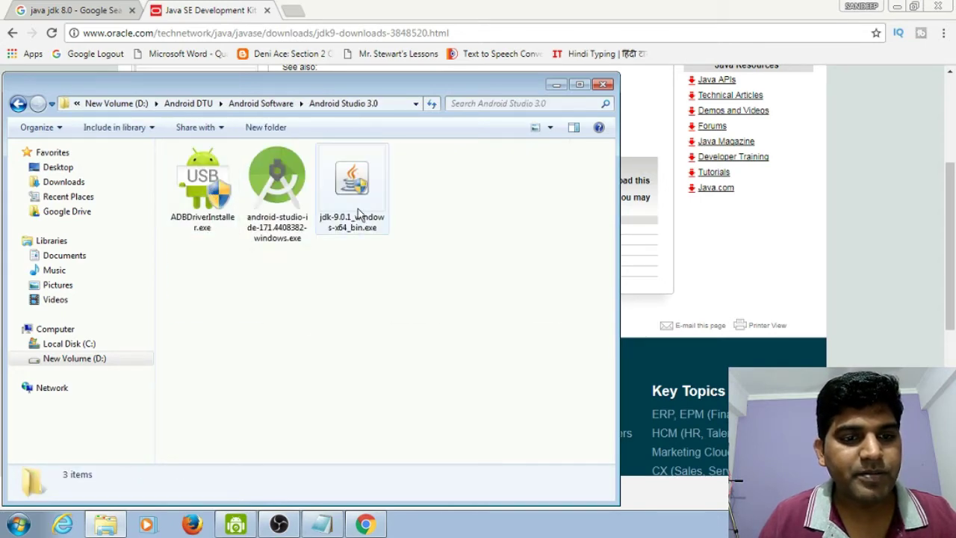
{"action": "double_click", "coordinate": [435, 84]}
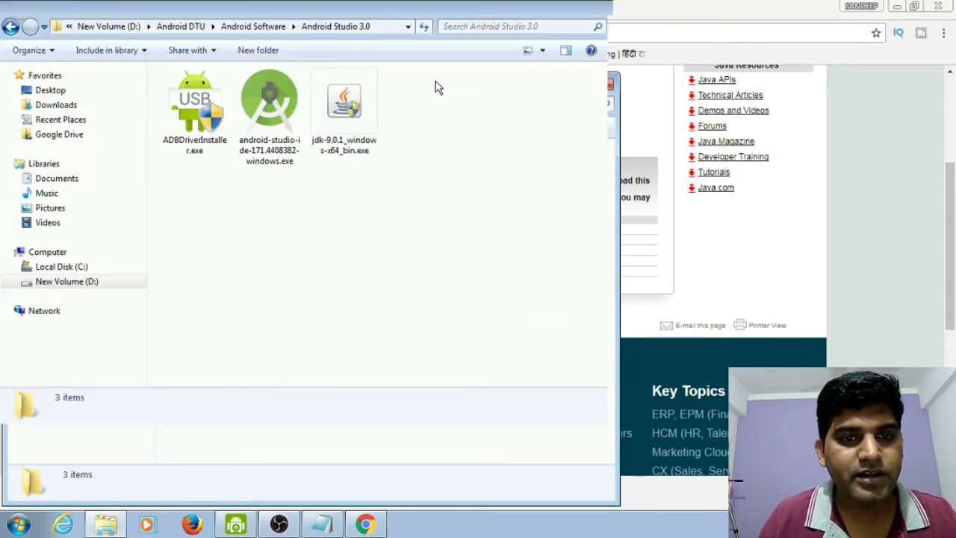
Run jdk-9.0.1_windows-x64_bin.exe and install the development kit with the default features to C:\Program Files\Java\jdk-9.0.1\.
{"action": "double_click", "coordinate": [356, 129]}
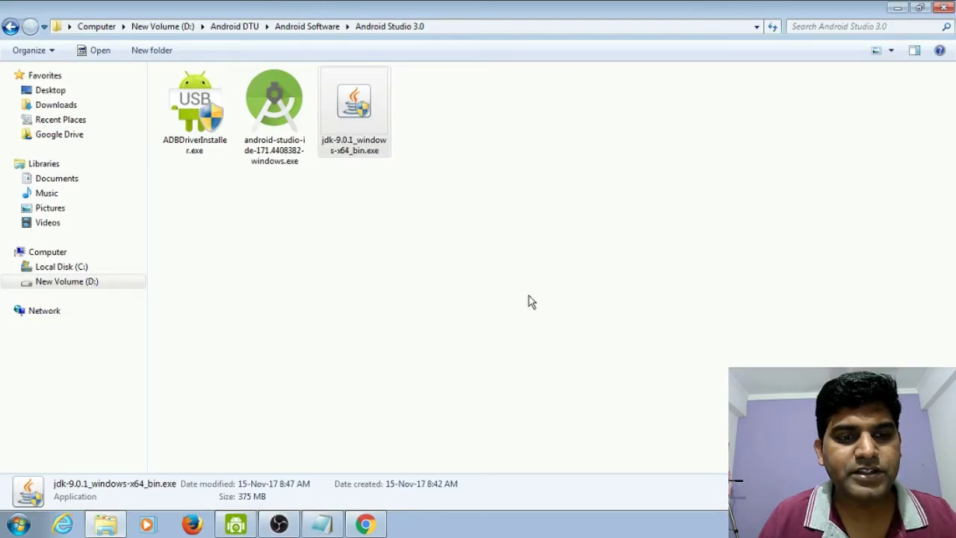
{"action": "left_click", "coordinate": [546, 375]}
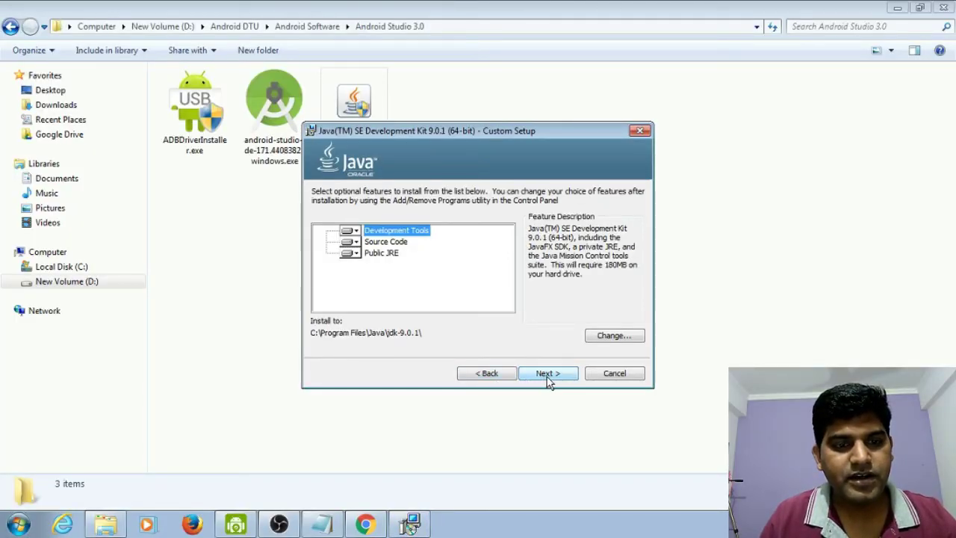
{"action": "left_click", "coordinate": [546, 377]}
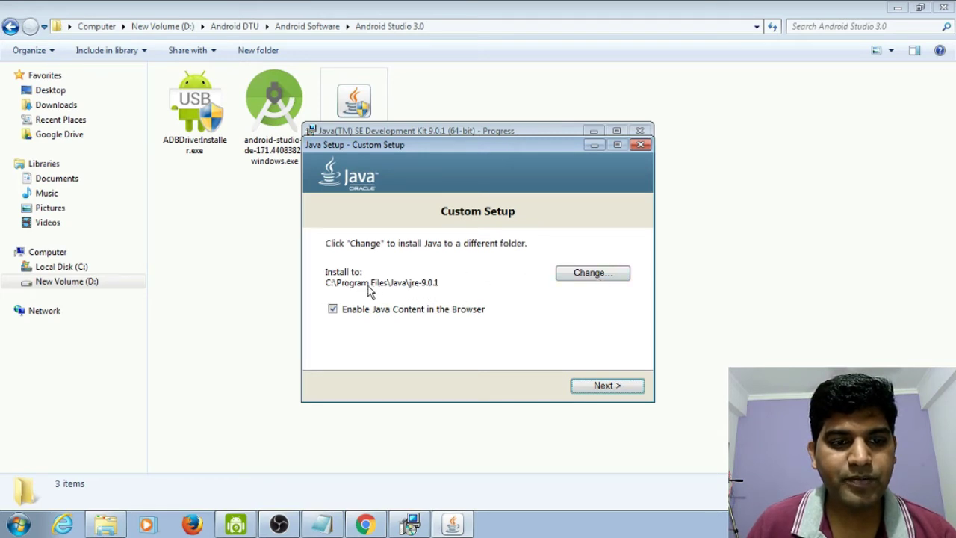
Install the JRE to C:\Program Files\Java\jre-9.0.1 with Java content in the browser enabled, and close the installer.
{"action": "left_click", "coordinate": [586, 283]}
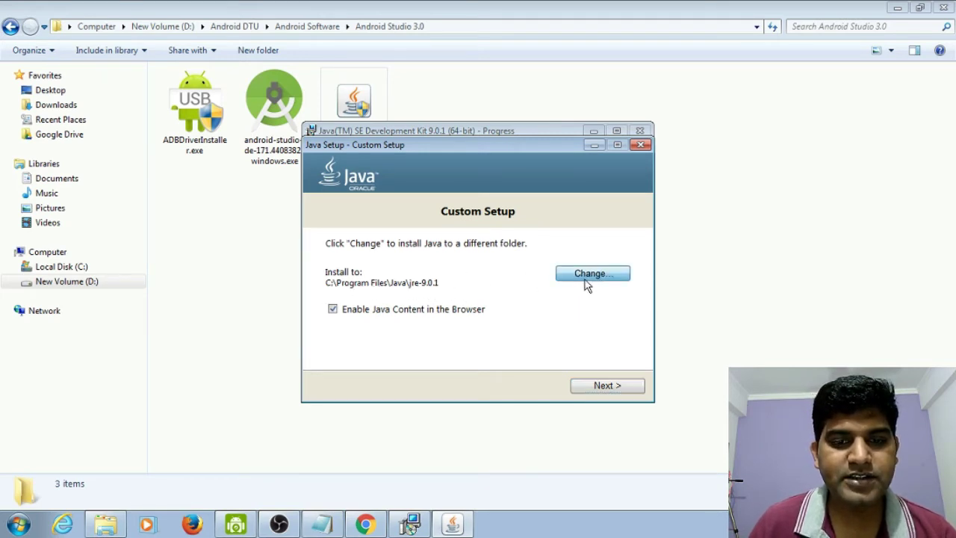
{"action": "left_click", "coordinate": [551, 347]}
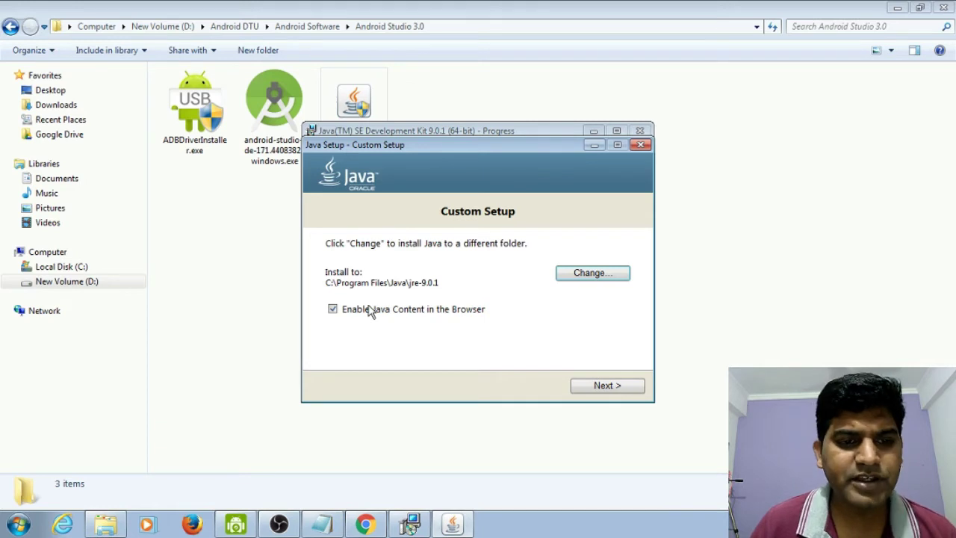
{"action": "left_click", "coordinate": [607, 387]}
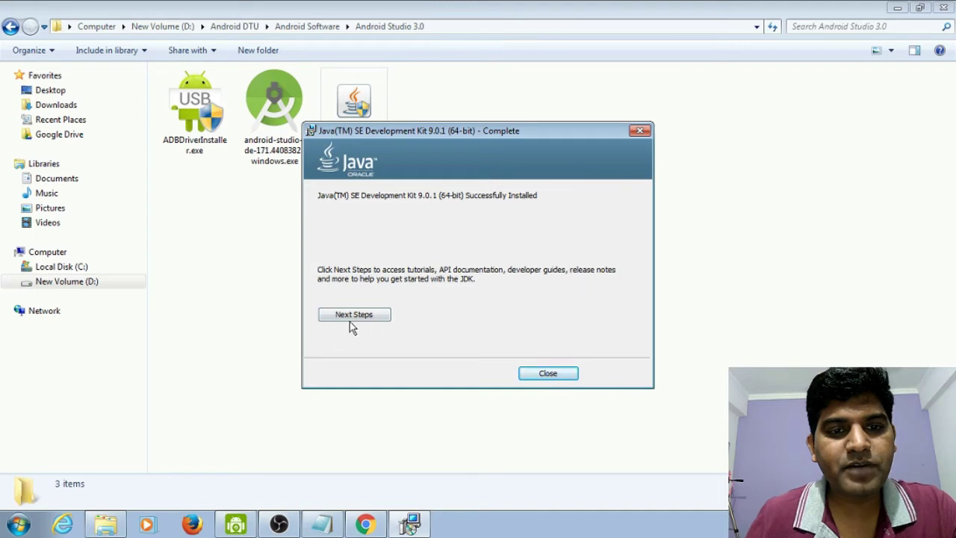
{"action": "left_click", "coordinate": [548, 374]}
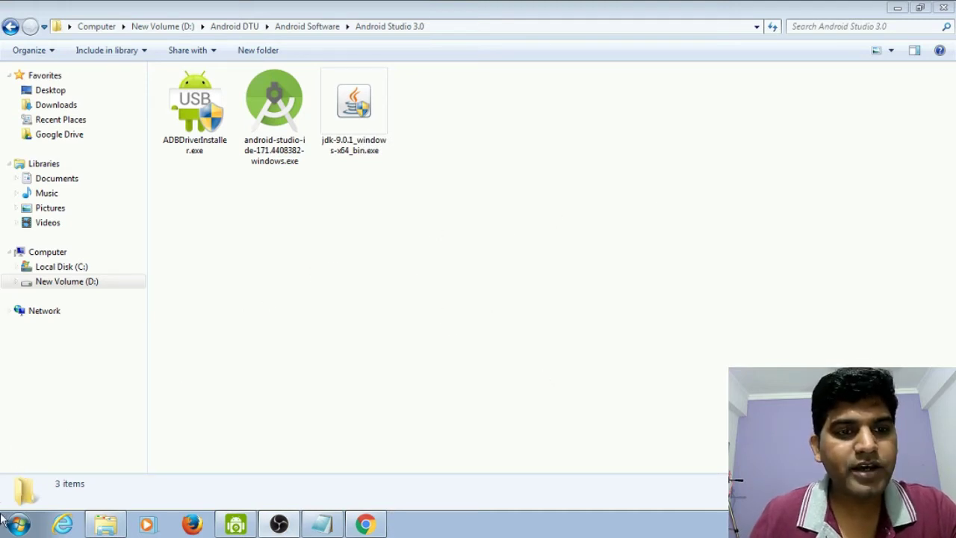
Open C:\Program Files\Java\jdk-9.0.1 to inspect the installed JDK files.
{"action": "left_click", "coordinate": [88, 268]}
{"action": "double_click", "coordinate": [211, 165]}
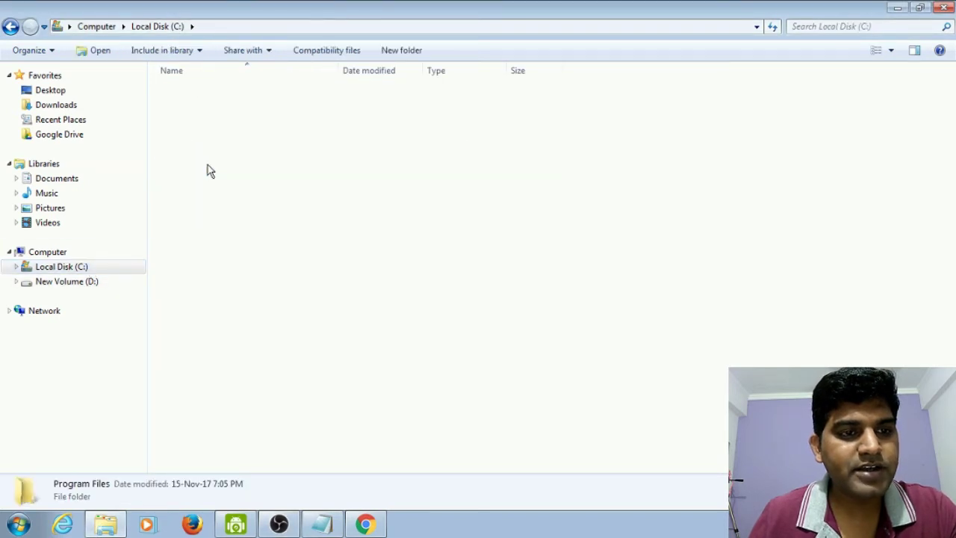
{"action": "double_click", "coordinate": [186, 281]}
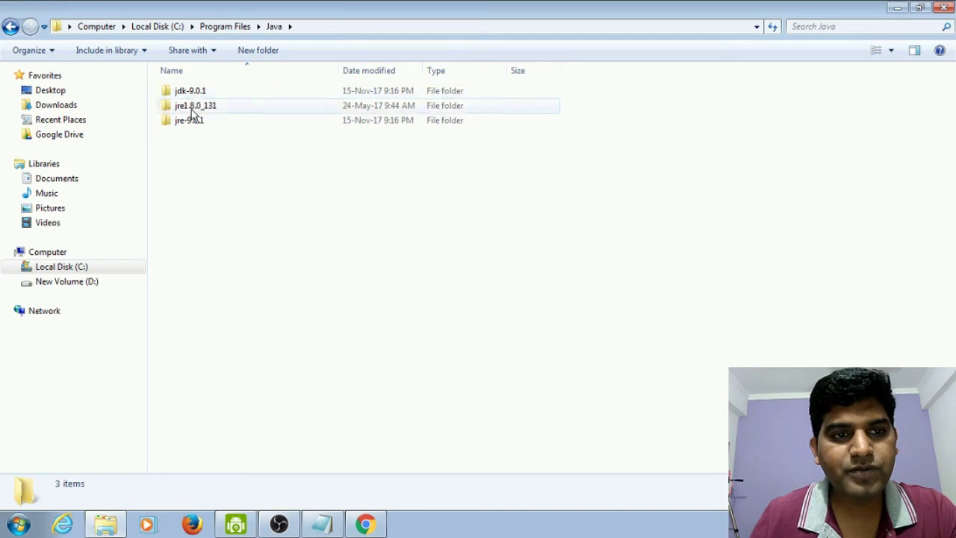
{"action": "double_click", "coordinate": [190, 92]}
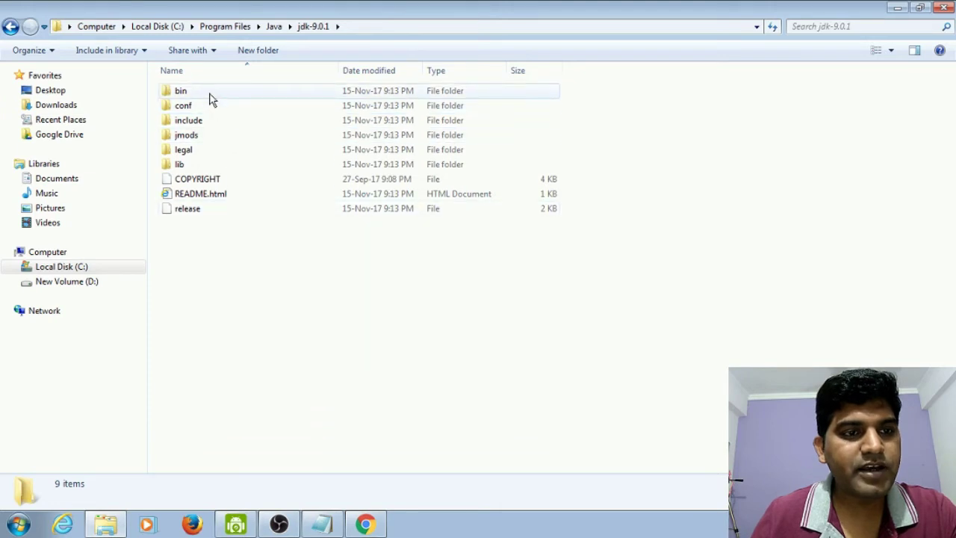
Go back up to Program Files, reopen the Java\jdk-9.0.1 folder and select its bin folder.
{"action": "left_click", "coordinate": [273, 27]}
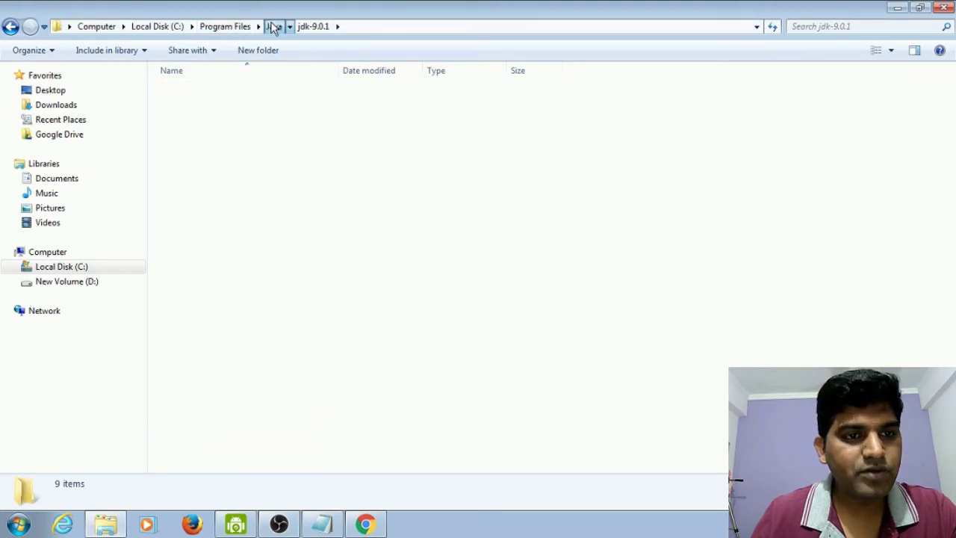
{"action": "left_click", "coordinate": [225, 27]}
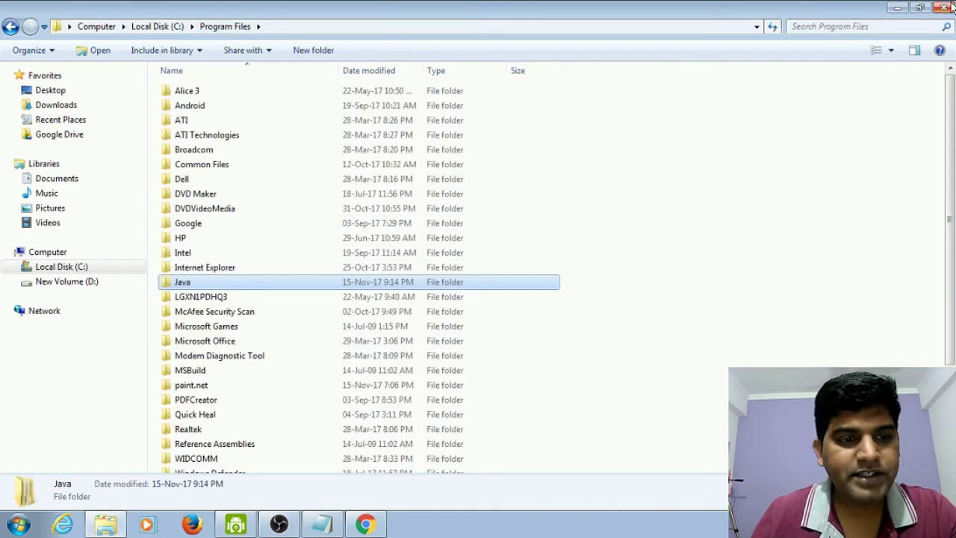
{"action": "double_click", "coordinate": [202, 288]}
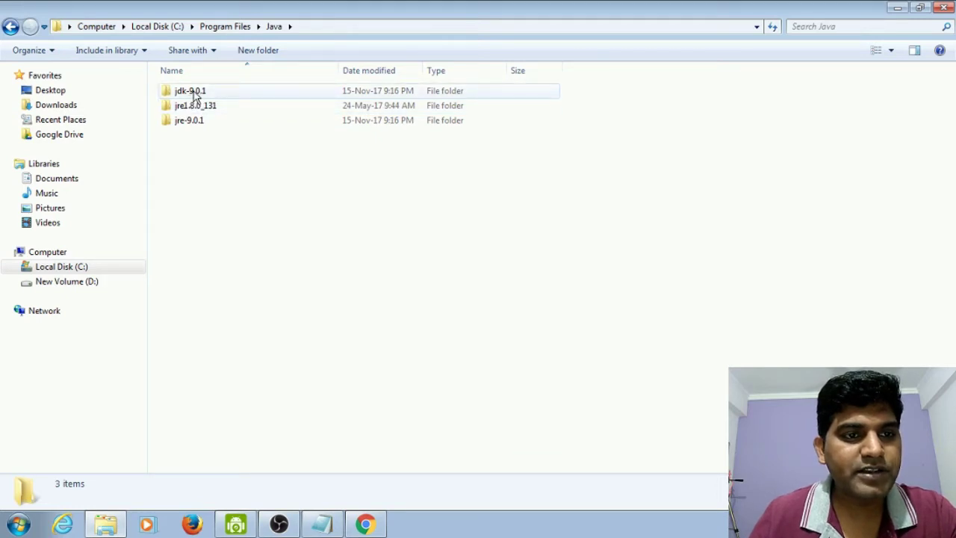
{"action": "double_click", "coordinate": [196, 92]}
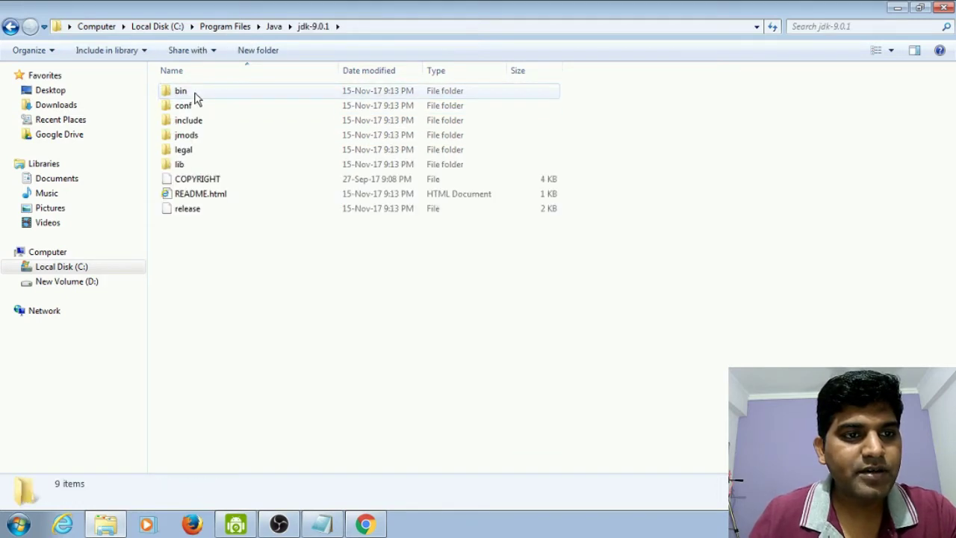
{"action": "left_click", "coordinate": [196, 98]}
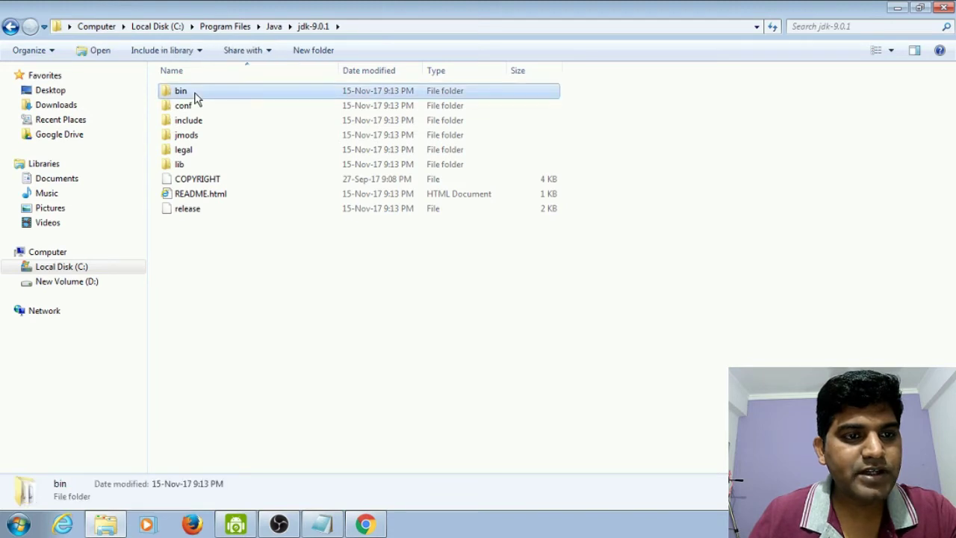
Open the bin folder, show its properties and copy its location path, C:\Program Files\Java\jdk-9.0.1.
{"action": "right_click", "coordinate": [196, 98]}
{"action": "double_click", "coordinate": [184, 97]}
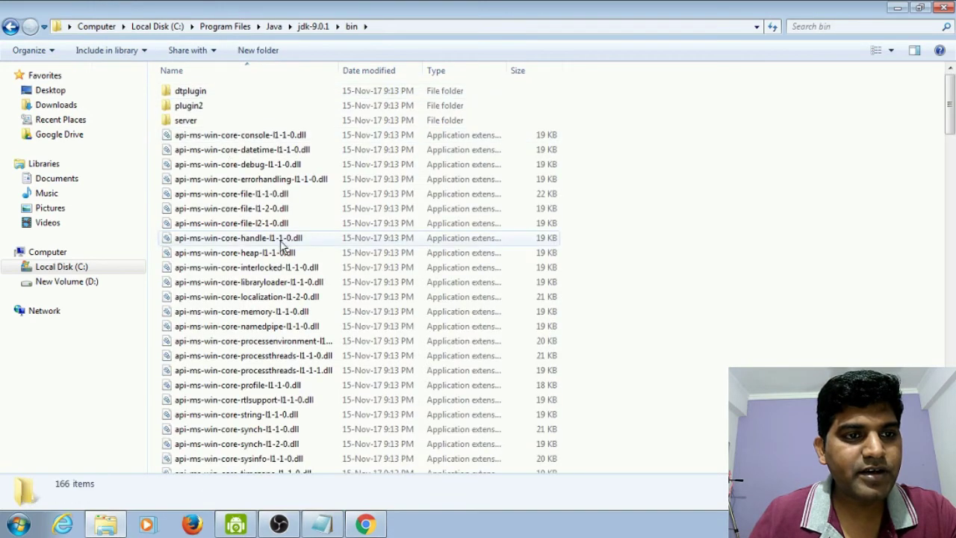
{"action": "right_click", "coordinate": [645, 229]}
{"action": "left_click", "coordinate": [693, 433]}
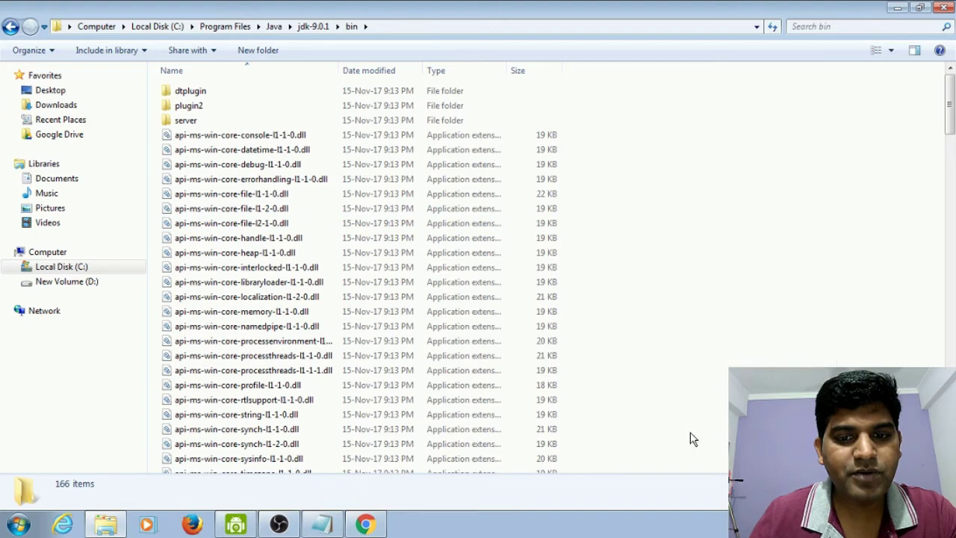
{"action": "left_click_drag", "start_coordinate": [151, 45], "coordinate": [423, 71]}
{"action": "left_click_drag", "start_coordinate": [445, 176], "coordinate": [346, 171]}
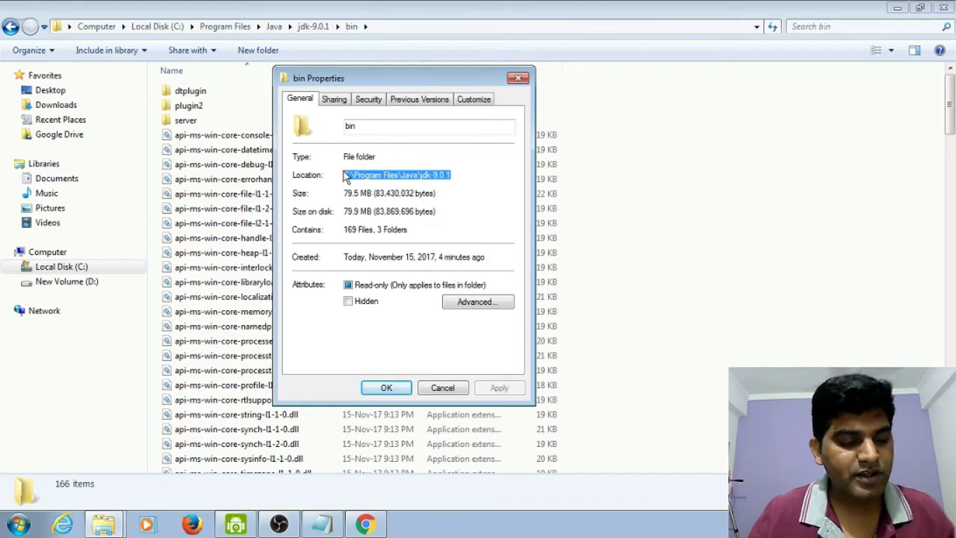
Minimize the folder window and open the environment variables through the computer's advanced system properties.
{"action": "left_click", "coordinate": [895, 10]}
{"action": "left_click", "coordinate": [897, 10]}
{"action": "left_click", "coordinate": [897, 11]}
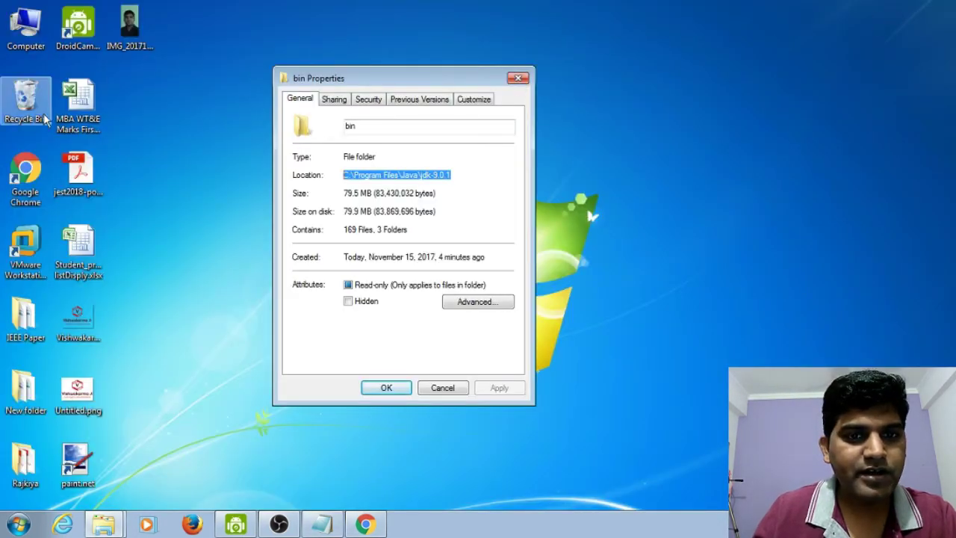
{"action": "left_click", "coordinate": [42, 33]}
{"action": "right_click", "coordinate": [36, 29]}
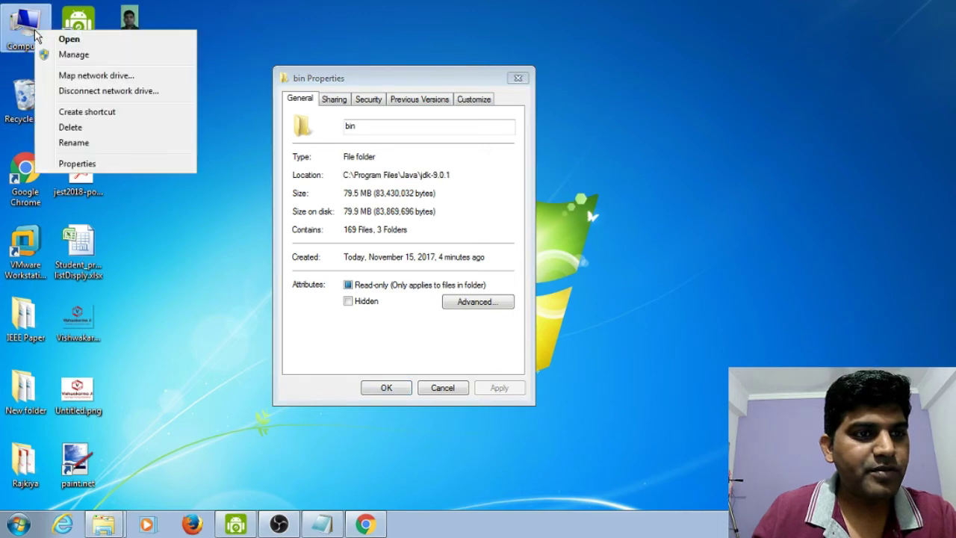
{"action": "left_click", "coordinate": [76, 161]}
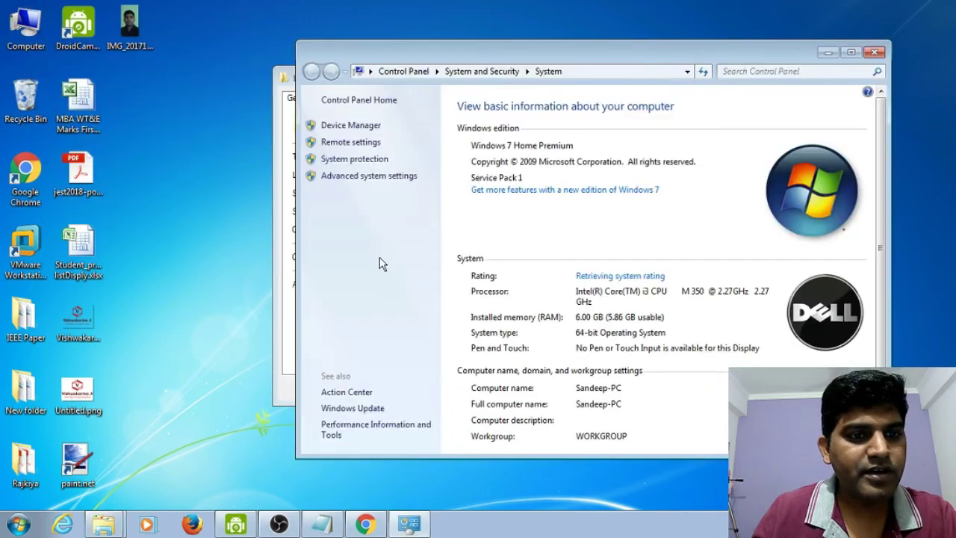
{"action": "left_click", "coordinate": [351, 178]}
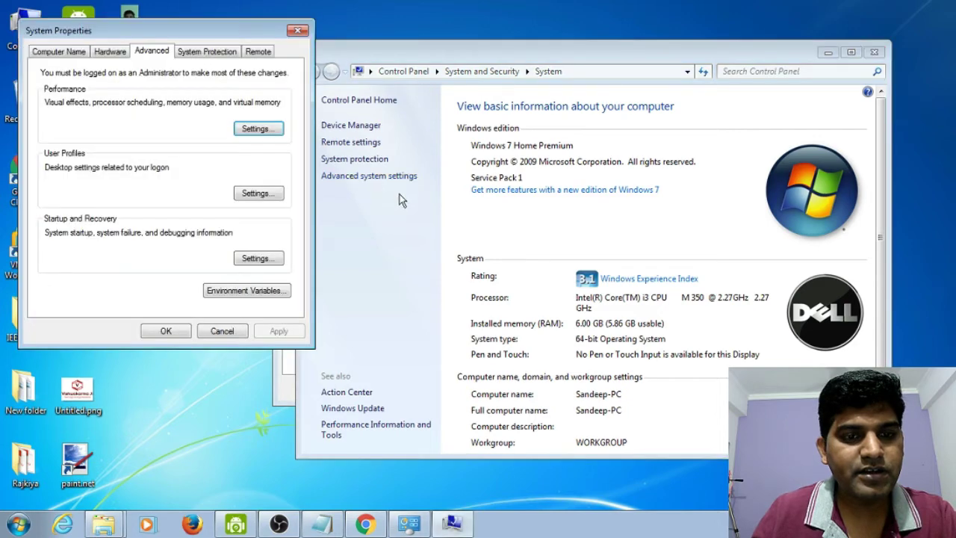
{"action": "left_click", "coordinate": [246, 290]}
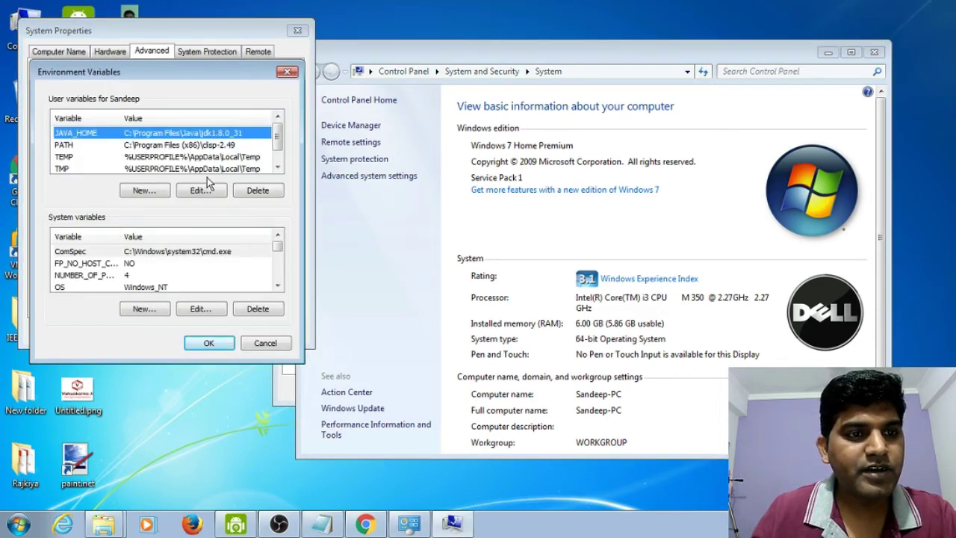
Create the user variable JAVA_HOME with the value C:\Program Files\Java\jdk-9.0.1 and close all system and folder property windows.
{"action": "left_click", "coordinate": [144, 190]}
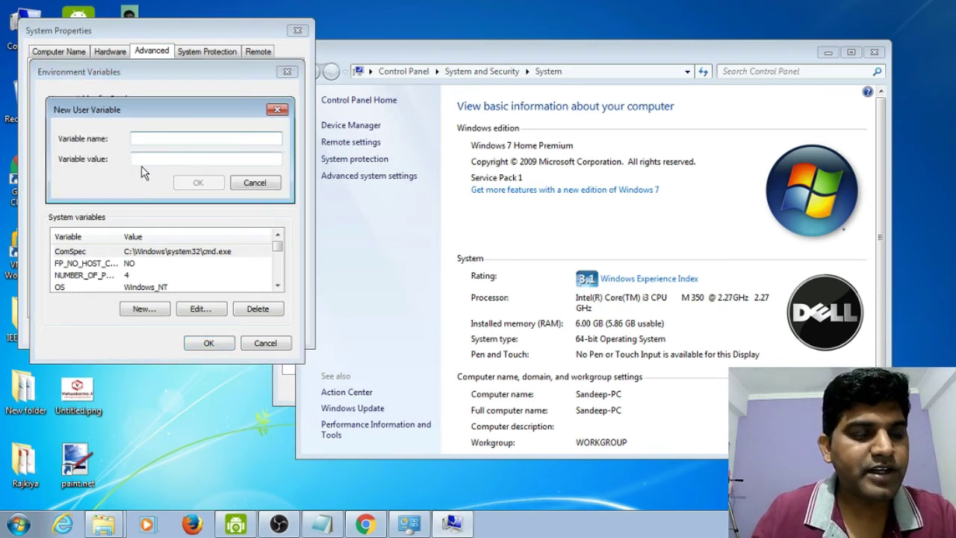
{"action": "type", "text": "JAVA_HOME"}
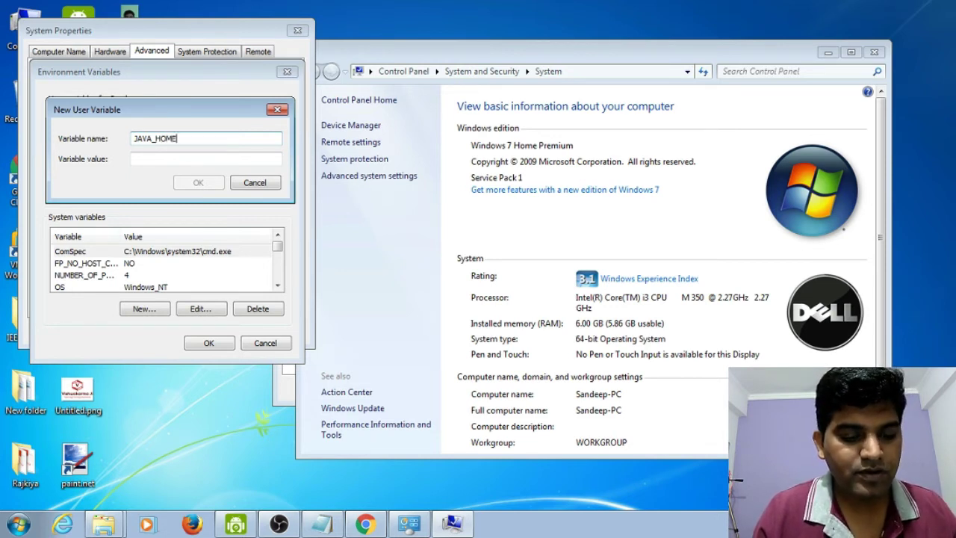
{"action": "left_click", "coordinate": [192, 160]}
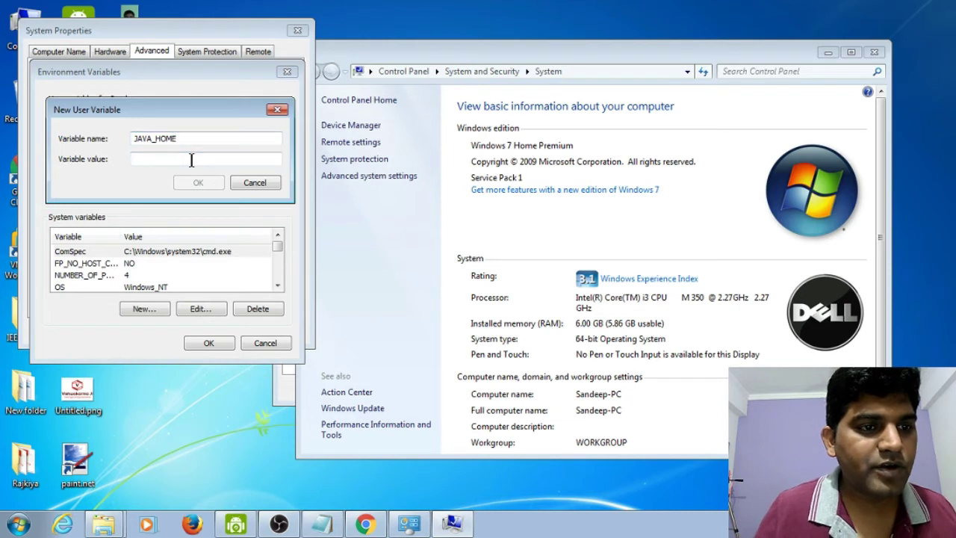
{"action": "right_click", "coordinate": [192, 159]}
{"action": "left_click", "coordinate": [226, 221]}
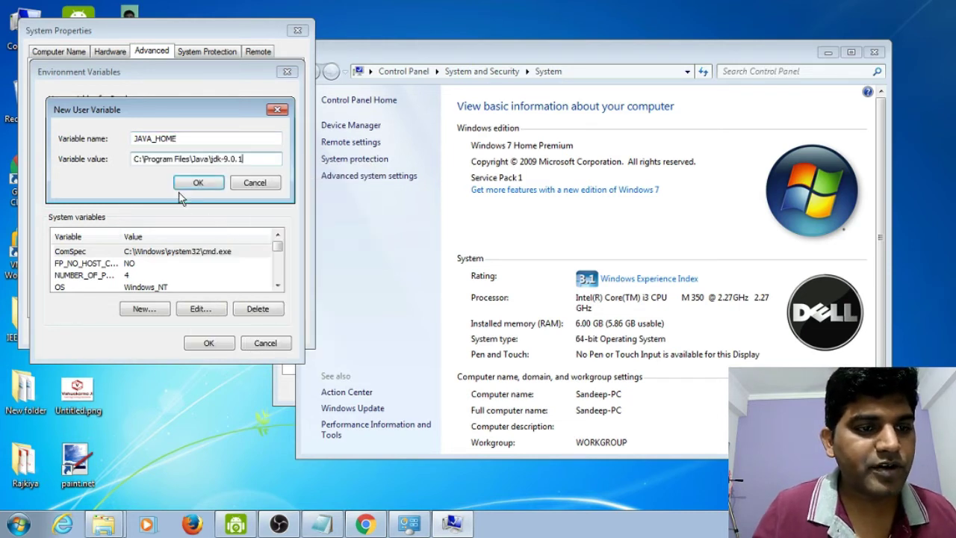
{"action": "left_click", "coordinate": [198, 183]}
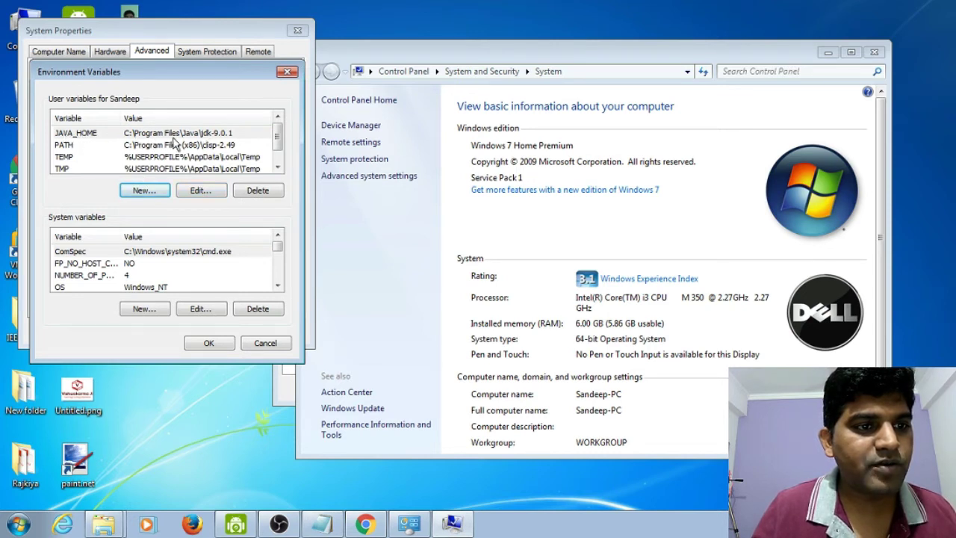
{"action": "left_click", "coordinate": [208, 342]}
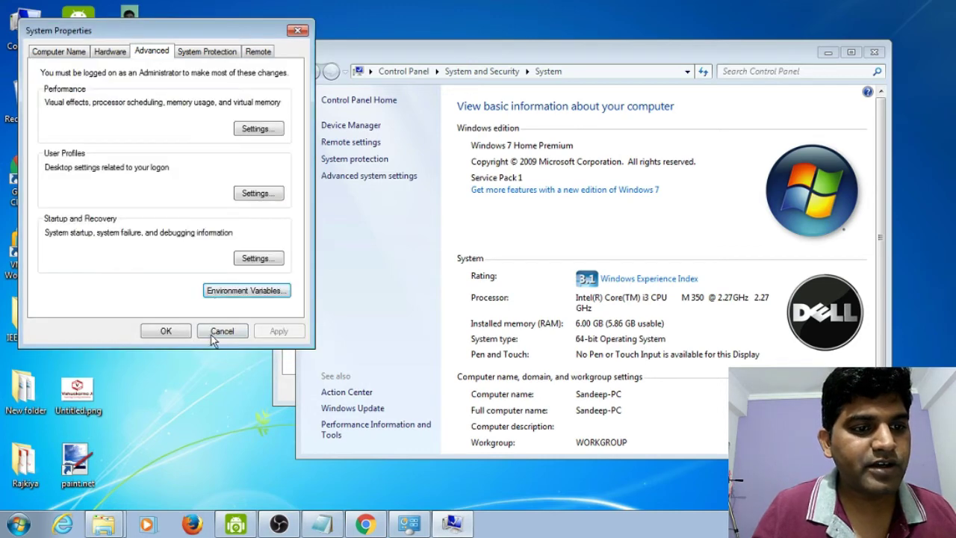
{"action": "left_click", "coordinate": [176, 333]}
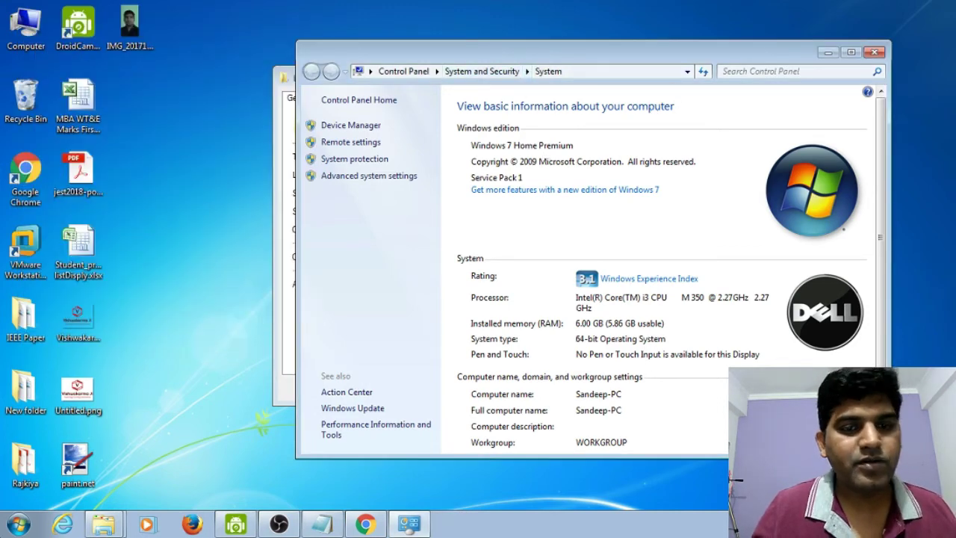
{"action": "left_click", "coordinate": [875, 53]}
{"action": "left_click", "coordinate": [520, 78]}
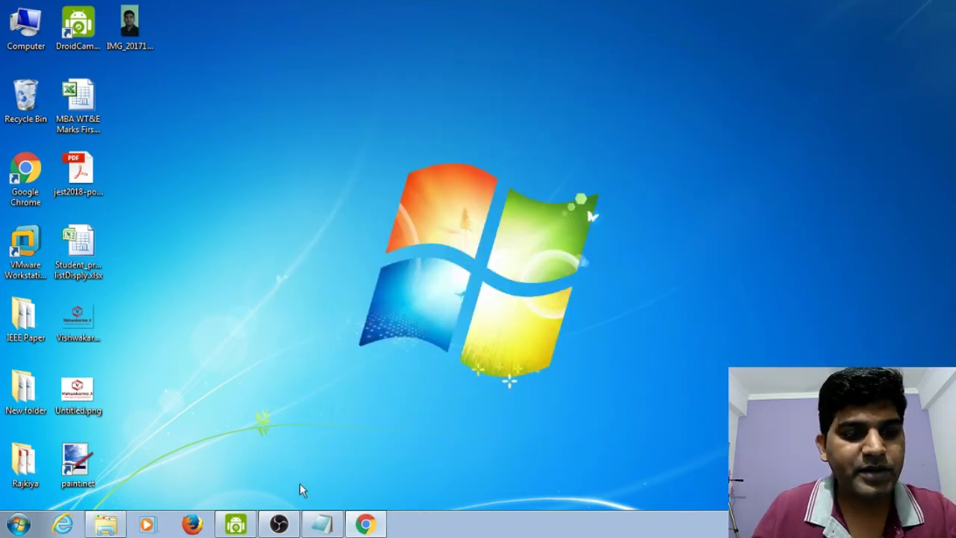
Switch to the Notepad checklist and highlight its java jdk and Android Studio entries.
{"action": "left_click", "coordinate": [366, 525]}
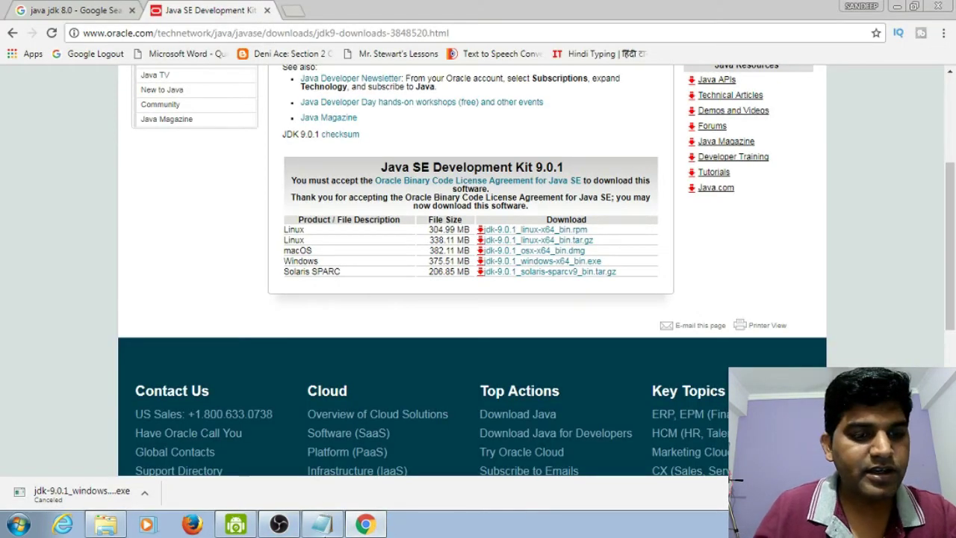
{"action": "left_click", "coordinate": [321, 524]}
{"action": "left_click_drag", "start_coordinate": [148, 43], "coordinate": [15, 47]}
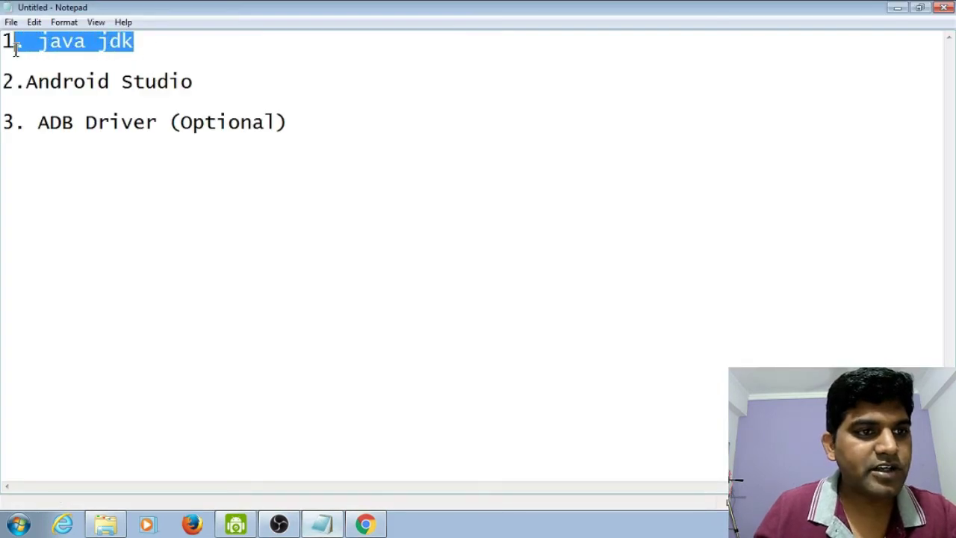
{"action": "left_click_drag", "start_coordinate": [208, 84], "coordinate": [14, 88]}
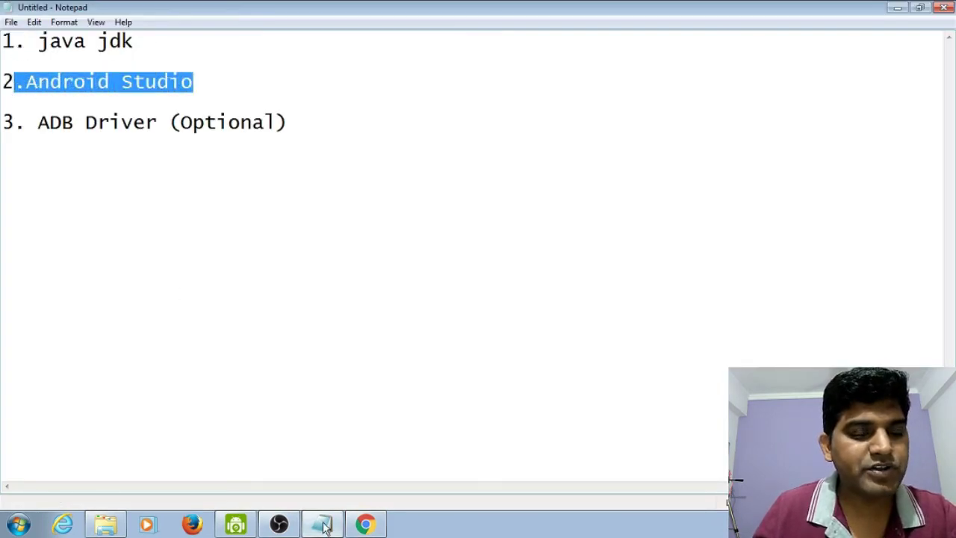
{"action": "left_click", "coordinate": [366, 525]}
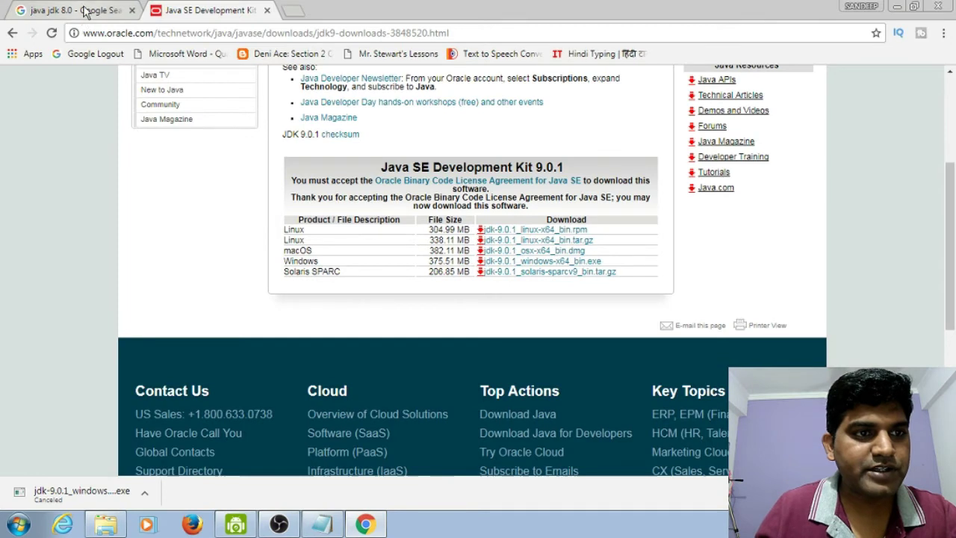
{"action": "left_click", "coordinate": [130, 10]}
{"action": "left_click", "coordinate": [157, 10]}
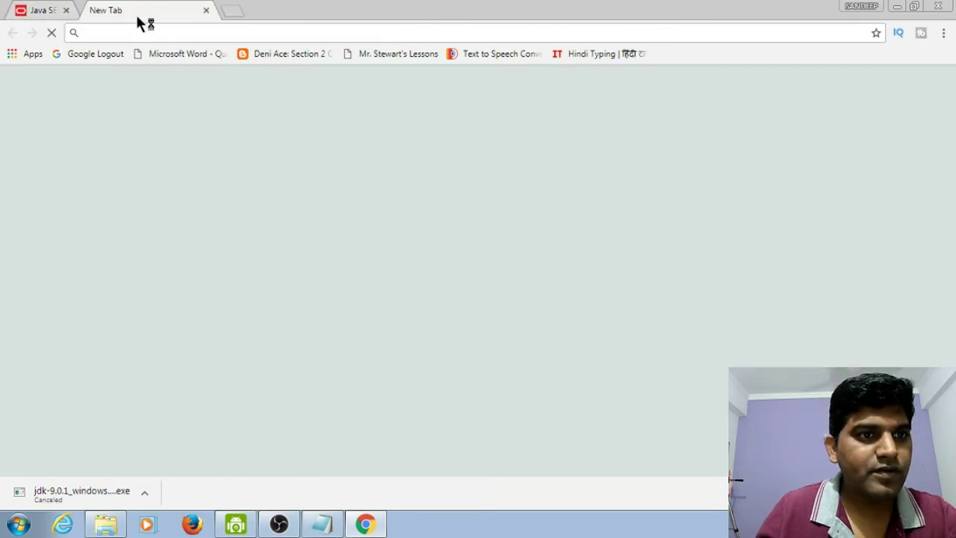
{"action": "left_click", "coordinate": [130, 11]}
{"action": "type", "text": "goo"}
{"action": "key", "text": "Return"}
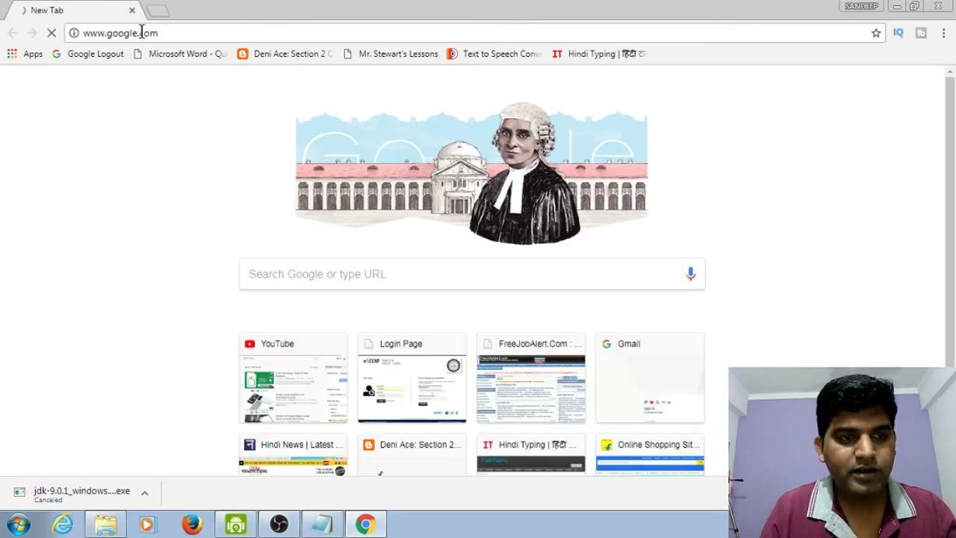
Search Google for android studio.
{"action": "left_click", "coordinate": [321, 302]}
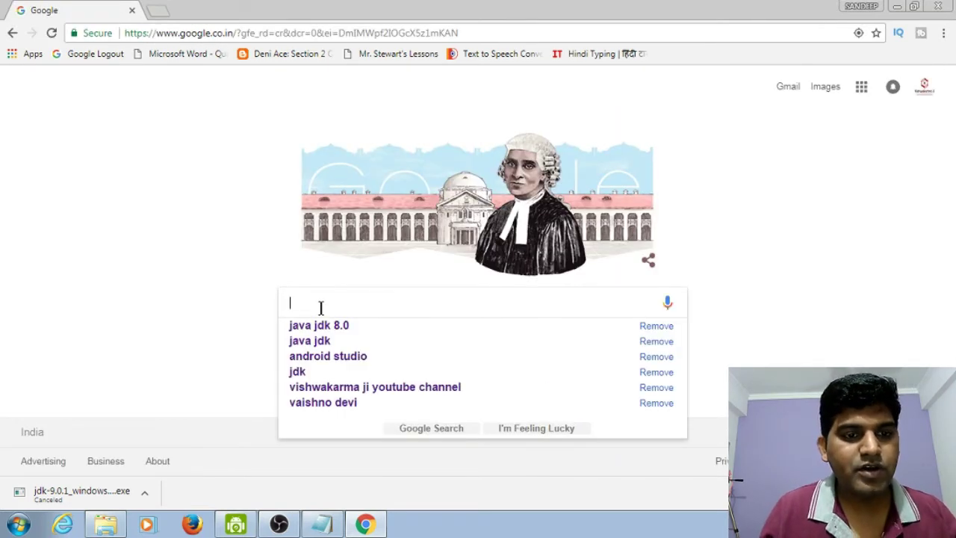
{"action": "type", "text": "C:\\Program Files\\Java\\jdk-9.0.1"}
{"action": "left_click_drag", "start_coordinate": [503, 301], "coordinate": [268, 301]}
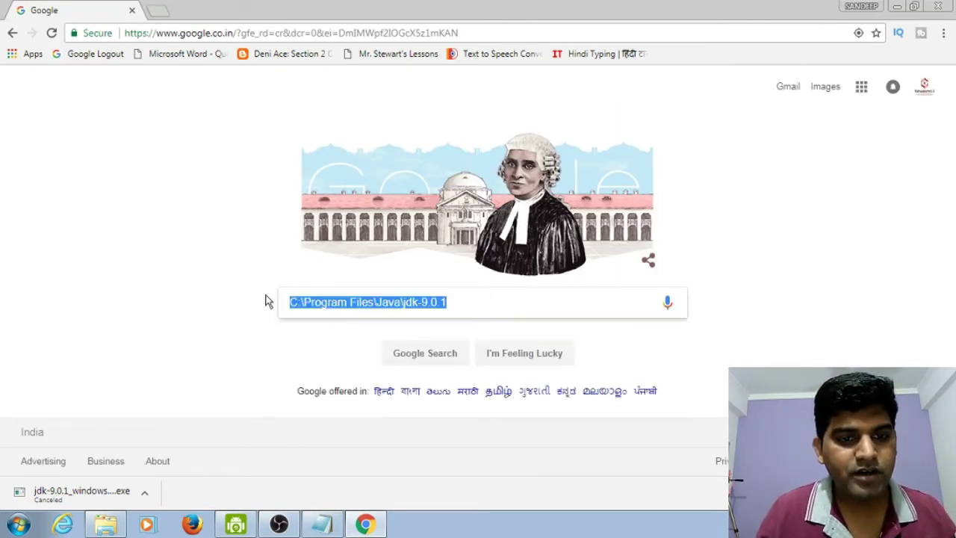
{"action": "type", "text": "ANDR"}
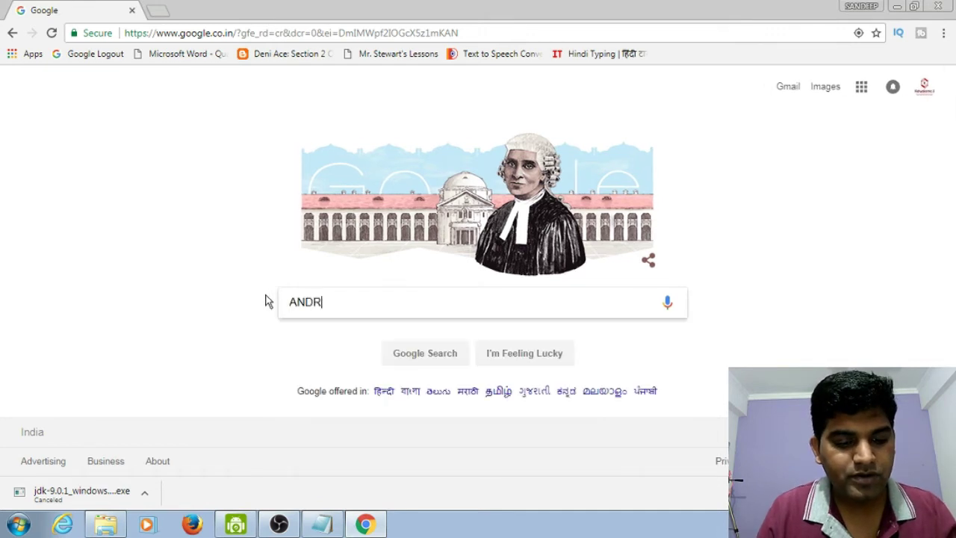
{"action": "type", "text": "OID"}
{"action": "key", "text": "Down"}
{"action": "key", "text": "Return"}
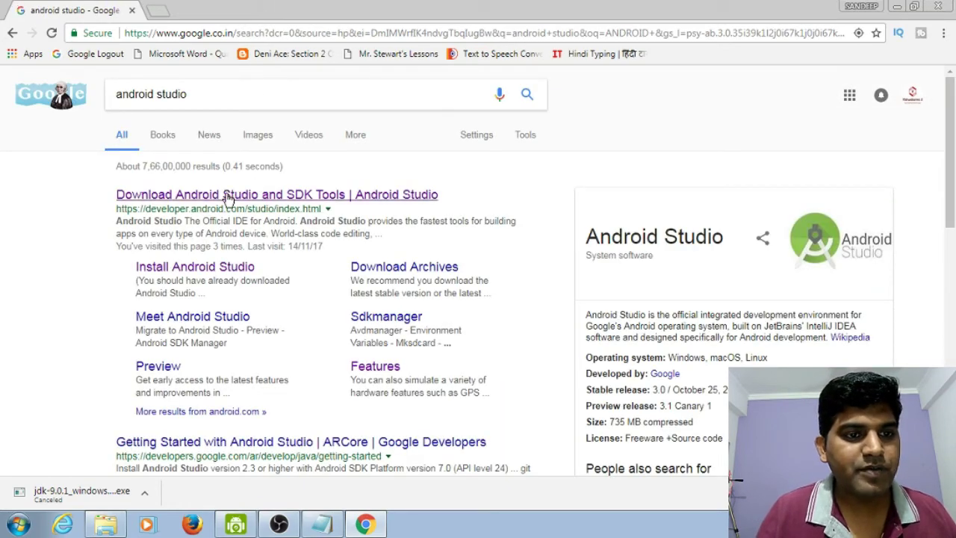
Open the Download Android Studio and SDK Tools search result in a new tab and switch to it.
{"action": "right_click", "coordinate": [226, 196]}
{"action": "left_click", "coordinate": [257, 208]}
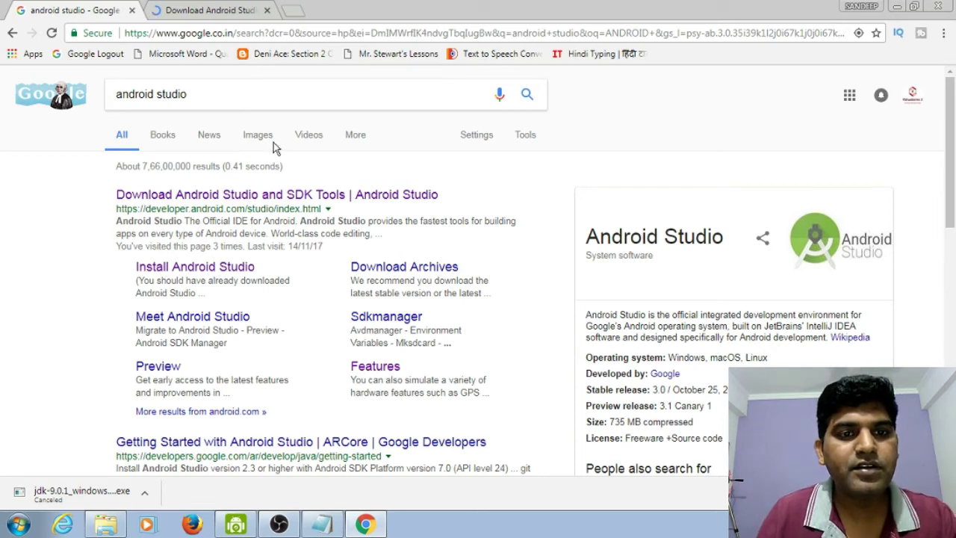
{"action": "key", "text": "ctrl+Tab"}
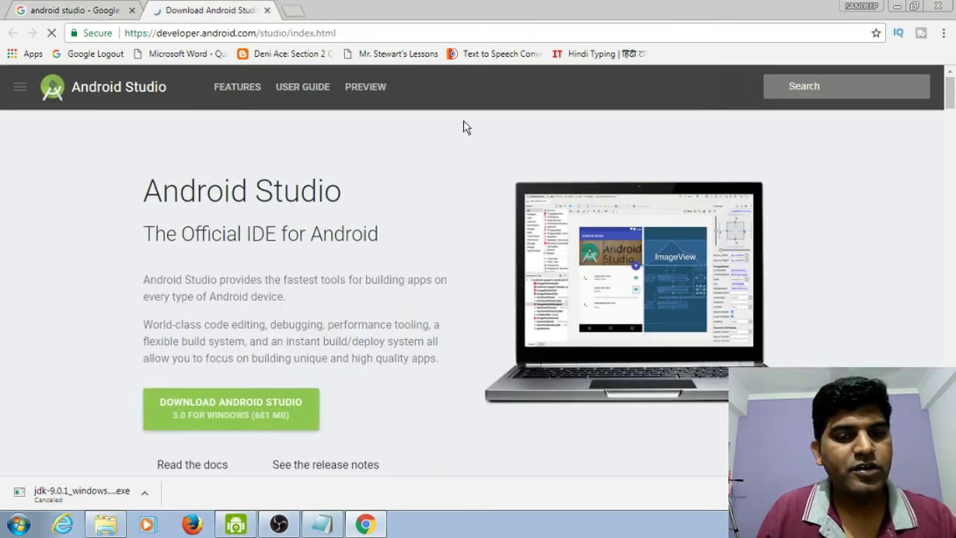
Examine the Android Studio page, including its feature sections, version details and the table of packages for different platforms.
{"action": "scroll", "coordinate": [423, 133], "scroll_direction": "down", "scroll_amount": 1}
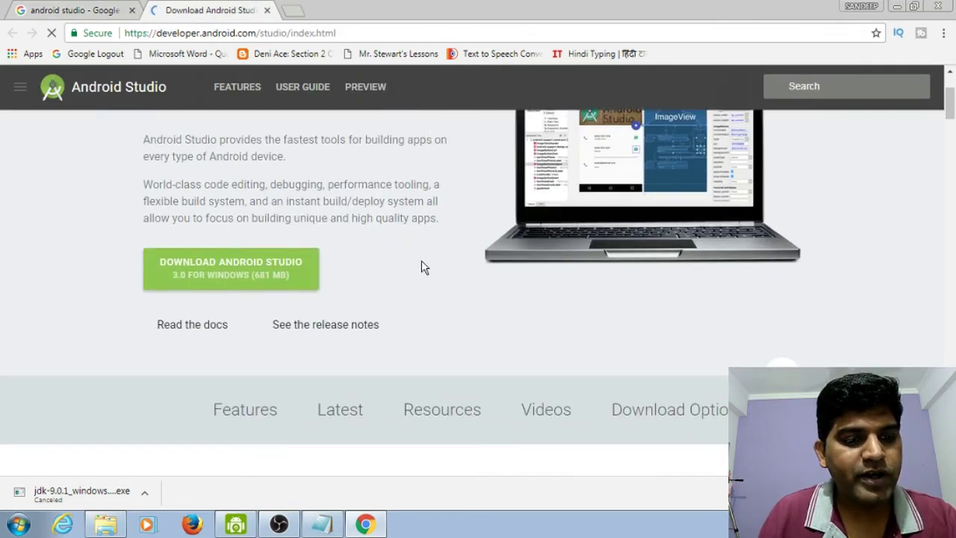
{"action": "scroll", "coordinate": [421, 262], "scroll_direction": "up", "scroll_amount": 1}
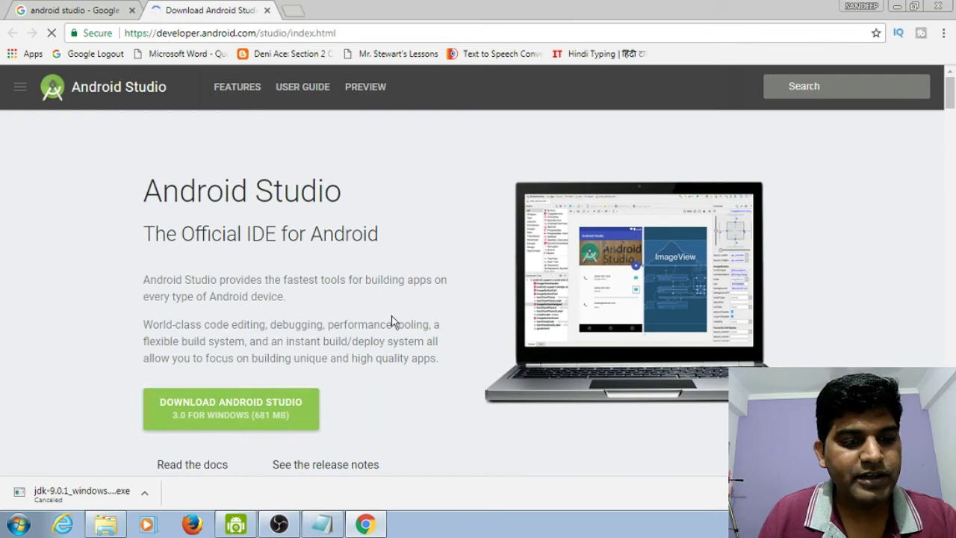
{"action": "scroll", "coordinate": [393, 321], "scroll_direction": "down", "scroll_amount": 3}
{"action": "scroll", "coordinate": [399, 296], "scroll_direction": "down", "scroll_amount": 9}
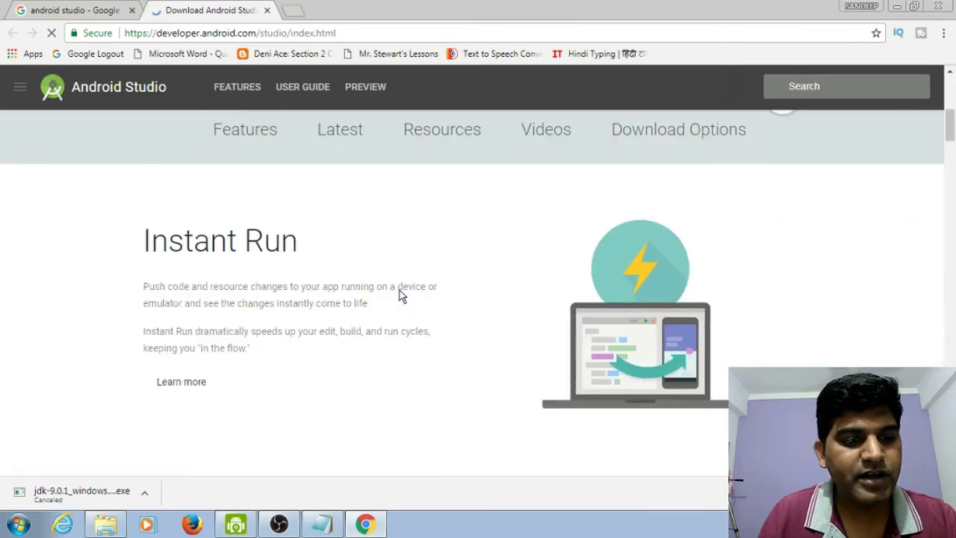
{"action": "scroll", "coordinate": [400, 296], "scroll_direction": "down", "scroll_amount": 10}
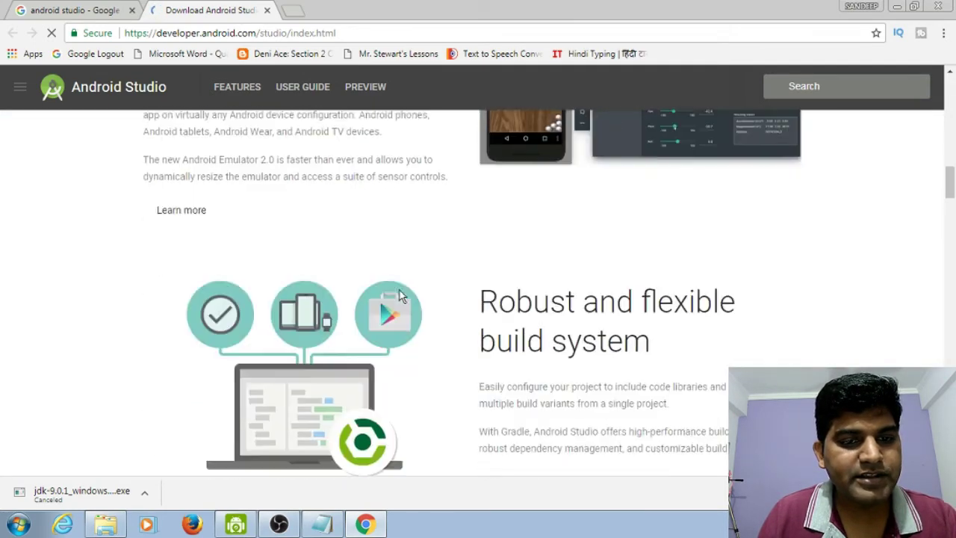
{"action": "scroll", "coordinate": [401, 294], "scroll_direction": "down", "scroll_amount": 3}
{"action": "key", "text": "Home"}
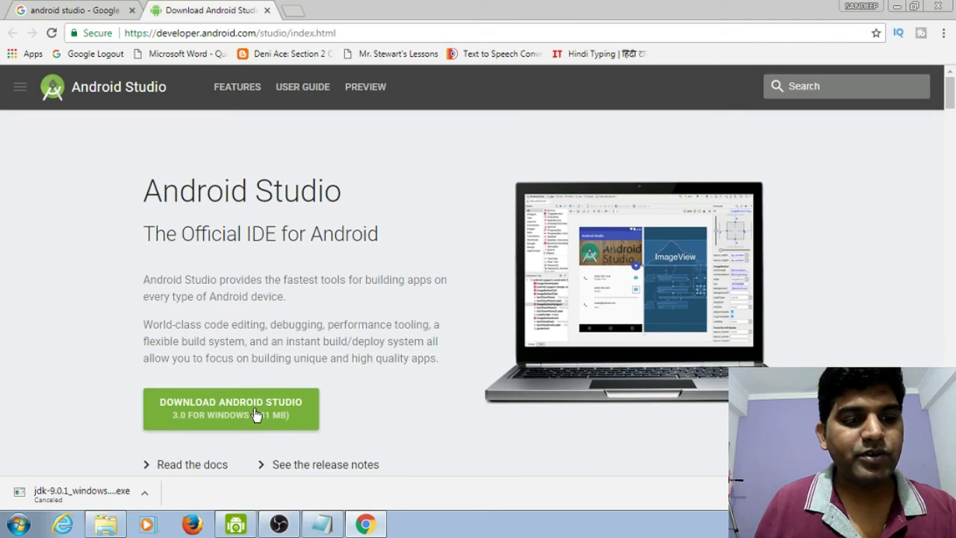
{"action": "scroll", "coordinate": [288, 395], "scroll_direction": "down", "scroll_amount": 10}
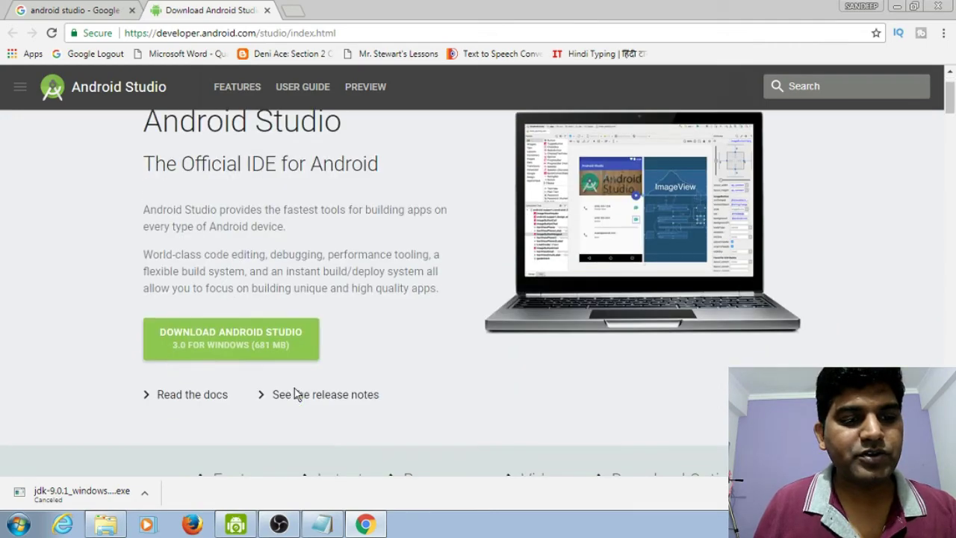
{"action": "scroll", "coordinate": [296, 395], "scroll_direction": "down", "scroll_amount": 15}
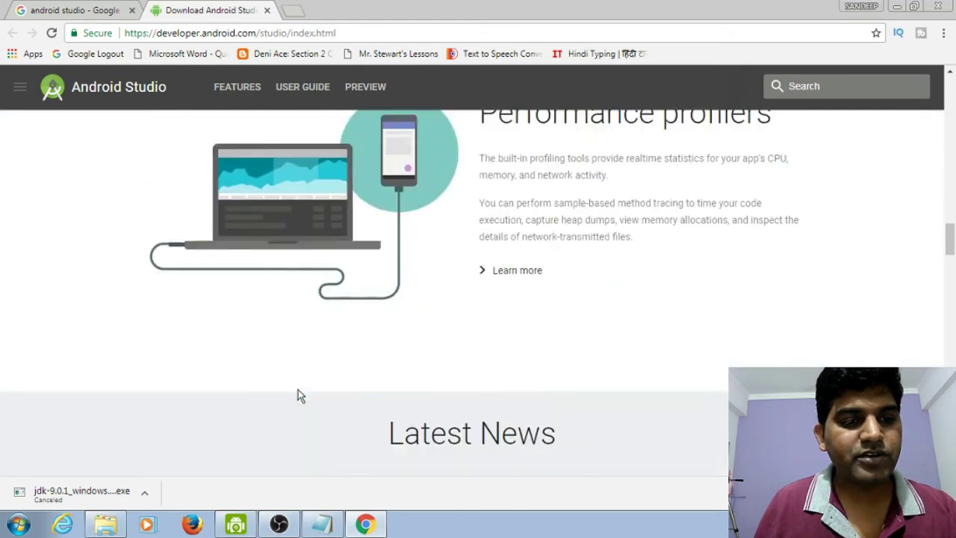
{"action": "scroll", "coordinate": [298, 394], "scroll_direction": "down", "scroll_amount": 15}
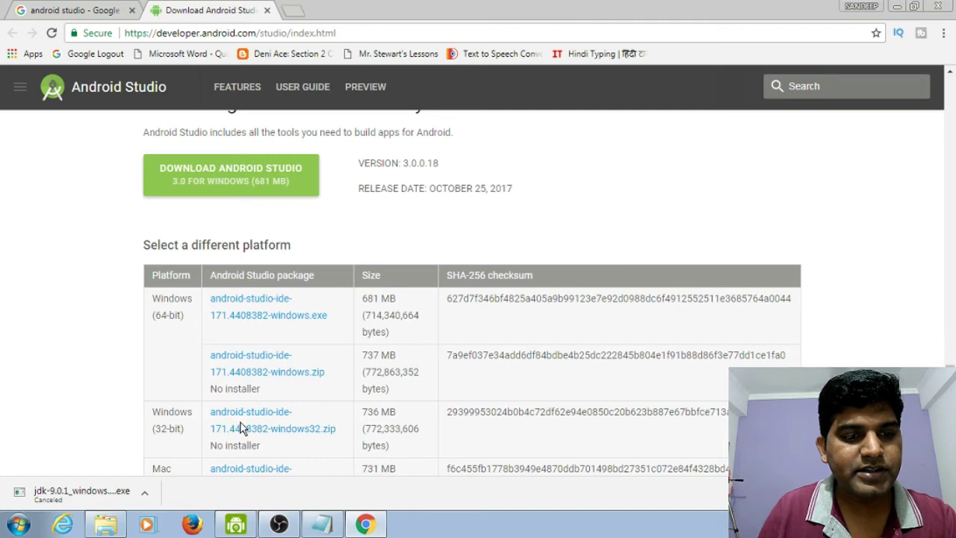
{"action": "scroll", "coordinate": [240, 428], "scroll_direction": "down", "scroll_amount": 2}
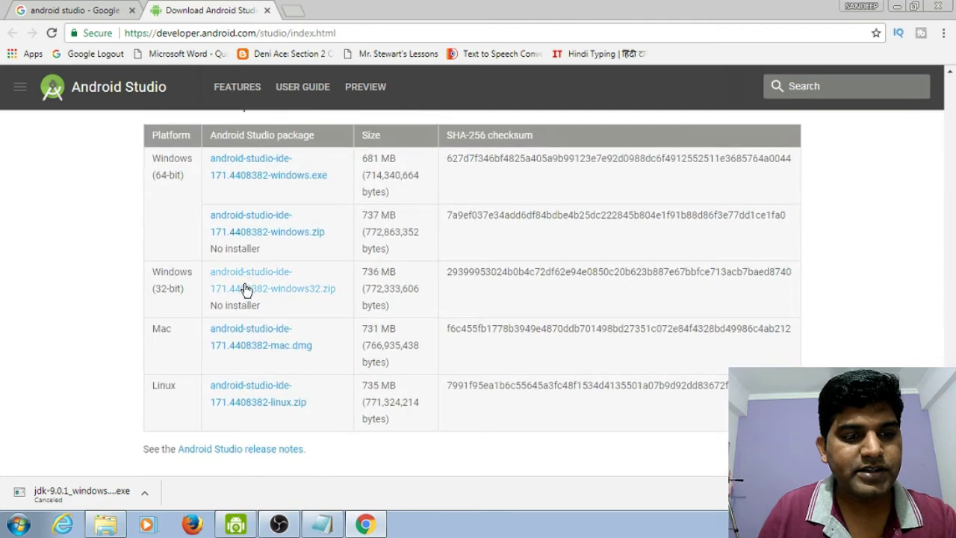
{"action": "scroll", "coordinate": [320, 291], "scroll_direction": "up", "scroll_amount": 3}
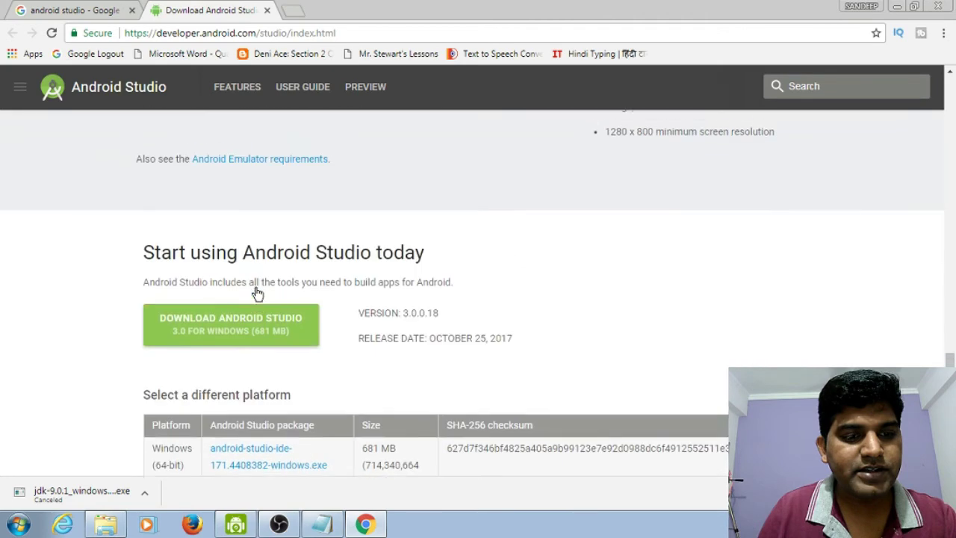
{"action": "scroll", "coordinate": [821, 288], "scroll_direction": "down", "scroll_amount": 15}
{"action": "left_click_drag", "start_coordinate": [950, 295], "coordinate": [950, 88]}
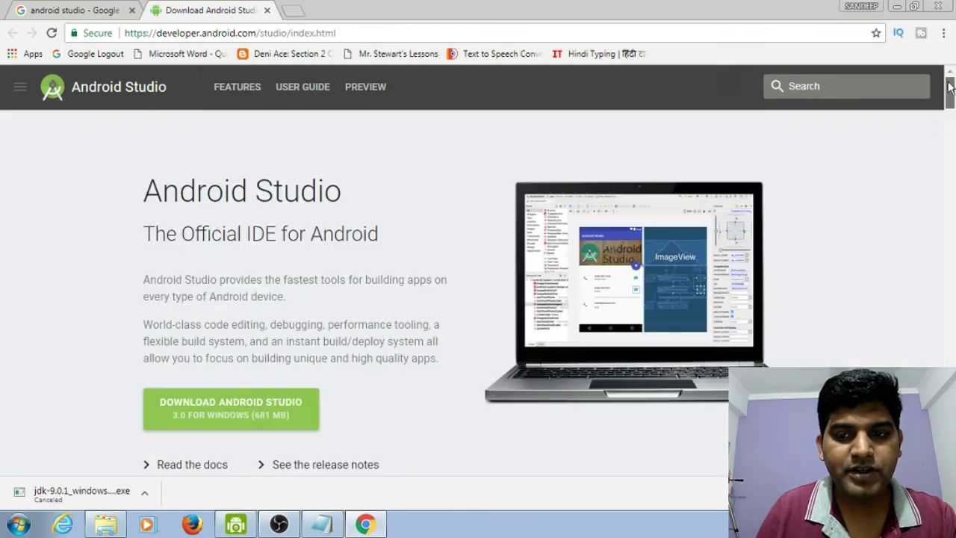
Start downloading Android Studio 3.0 for Windows from the official Android Studio page.
{"action": "left_click", "coordinate": [214, 418]}
{"action": "scroll", "coordinate": [919, 258], "scroll_direction": "down", "scroll_amount": 1}
{"action": "left_click", "coordinate": [165, 392]}
{"action": "left_click", "coordinate": [265, 429]}
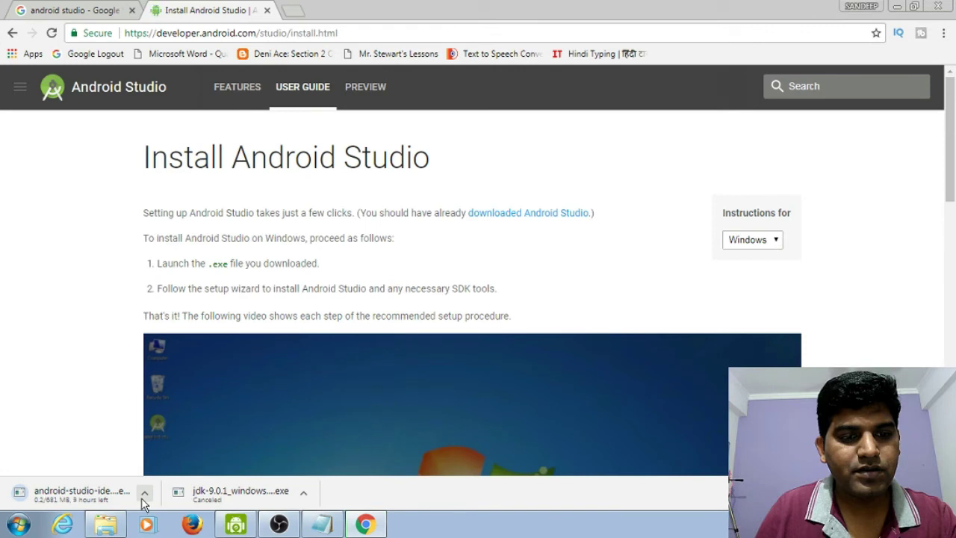
Cancel the running download of the Android Studio installer.
{"action": "left_click", "coordinate": [143, 496]}
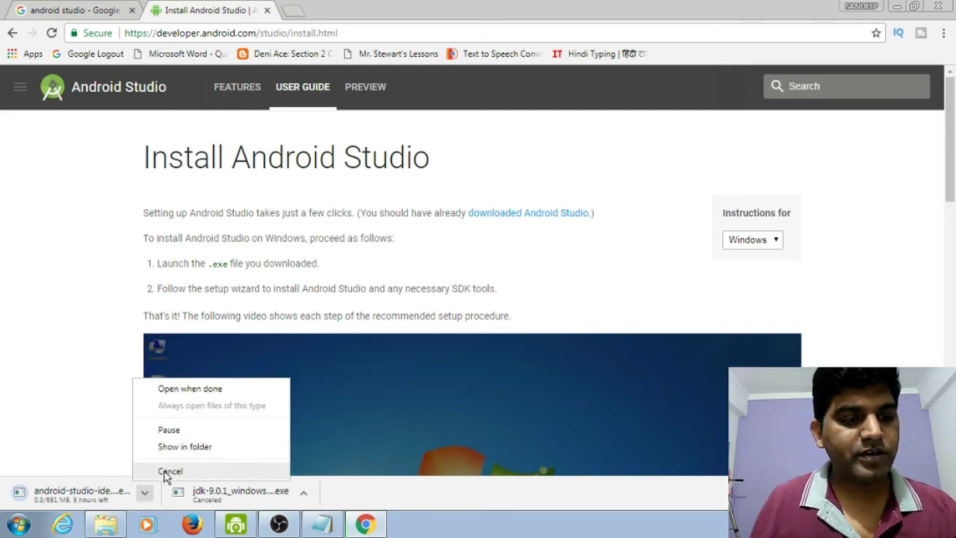
{"action": "left_click", "coordinate": [167, 472]}
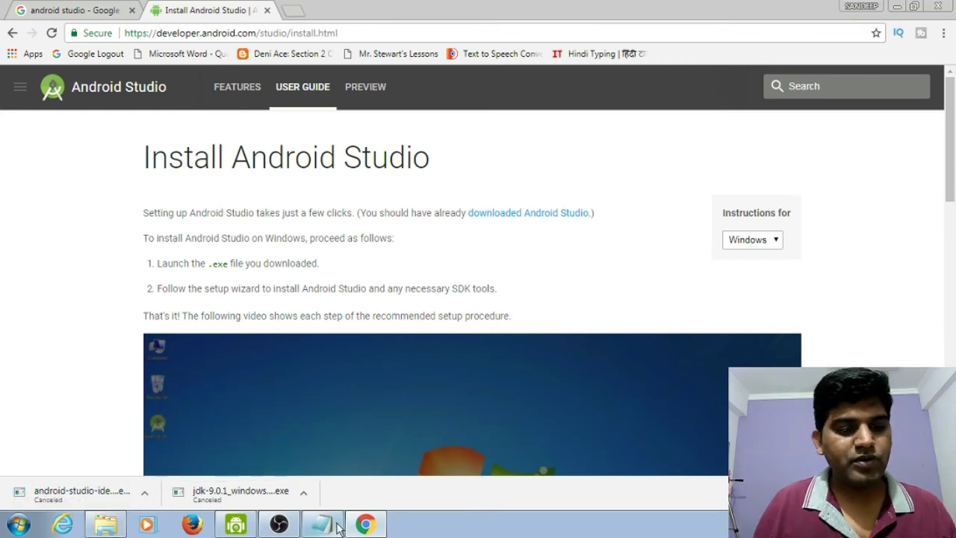
Switch to Windows Explorer and open the folder D:\Android DTU\Android Software\Android Studio 3.0.
{"action": "left_click", "coordinate": [103, 526]}
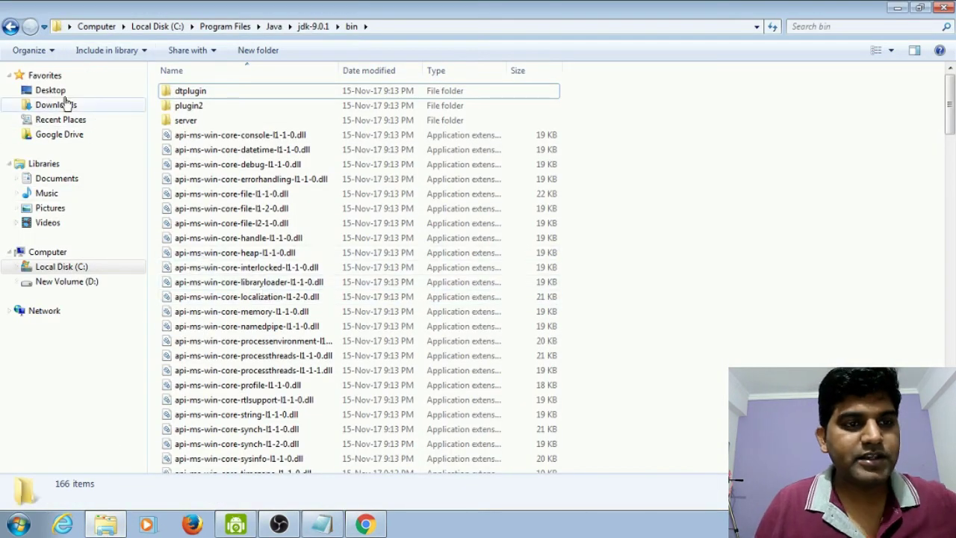
{"action": "left_click", "coordinate": [46, 269]}
{"action": "left_click", "coordinate": [51, 282]}
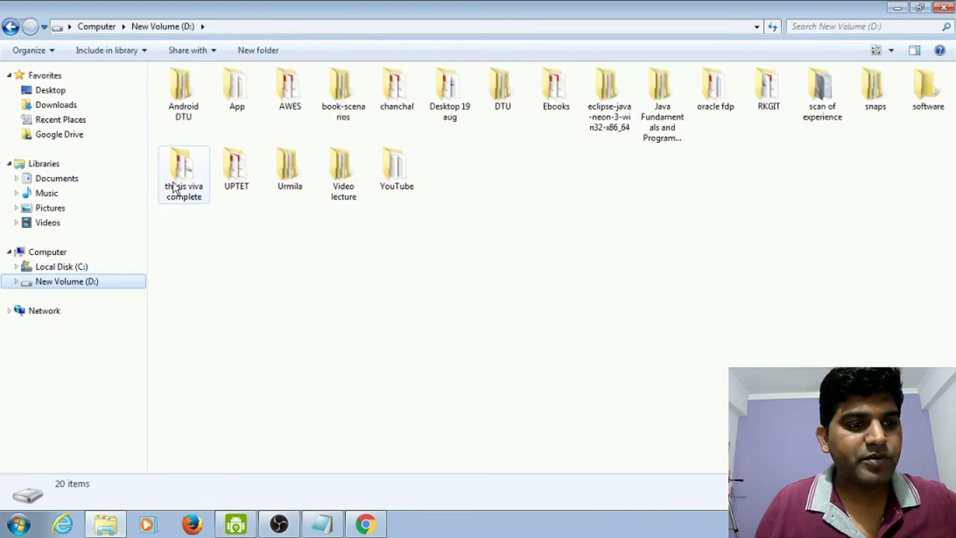
{"action": "double_click", "coordinate": [181, 97]}
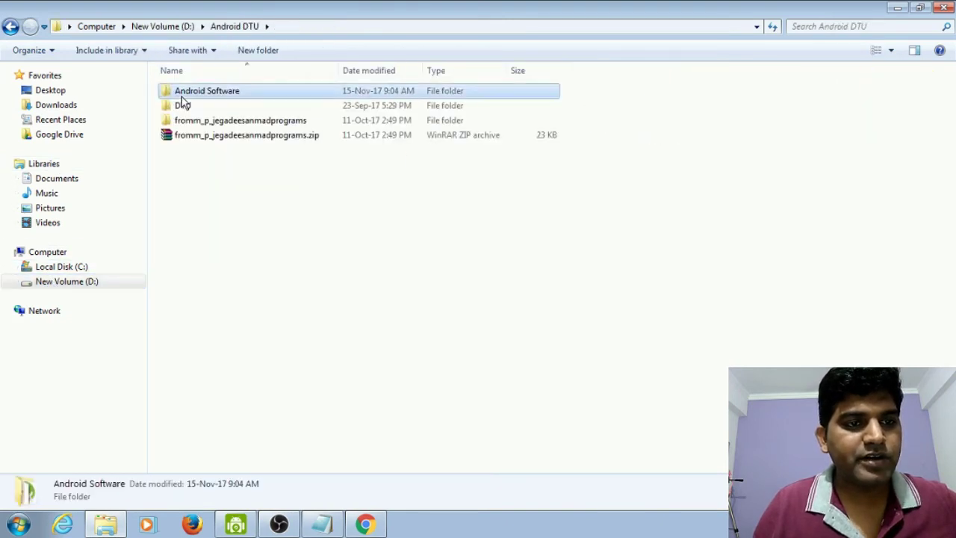
{"action": "double_click", "coordinate": [181, 97]}
{"action": "left_click", "coordinate": [196, 111]}
{"action": "double_click", "coordinate": [197, 108]}
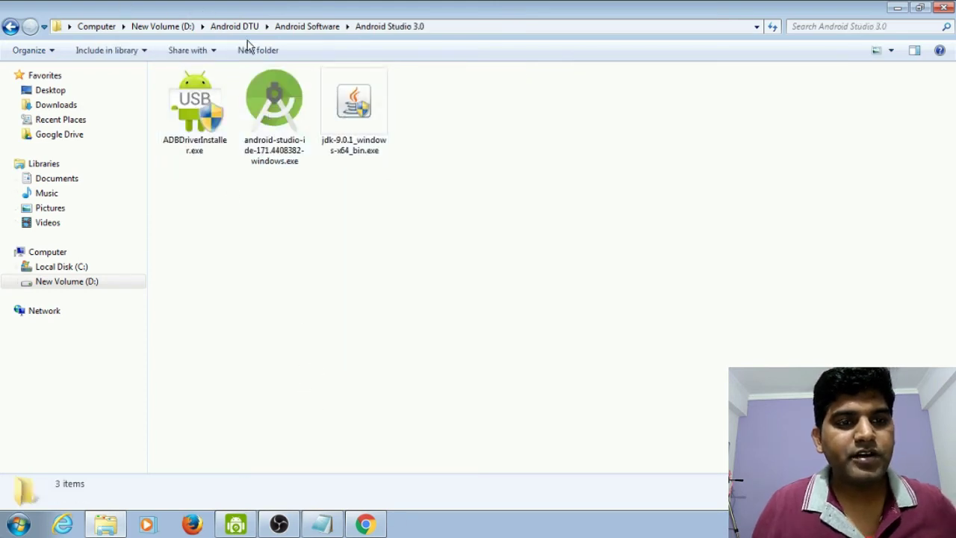
Launch the installer android-studio-ide-171.4408382-windows.exe and allow it to run.
{"action": "left_click", "coordinate": [253, 113]}
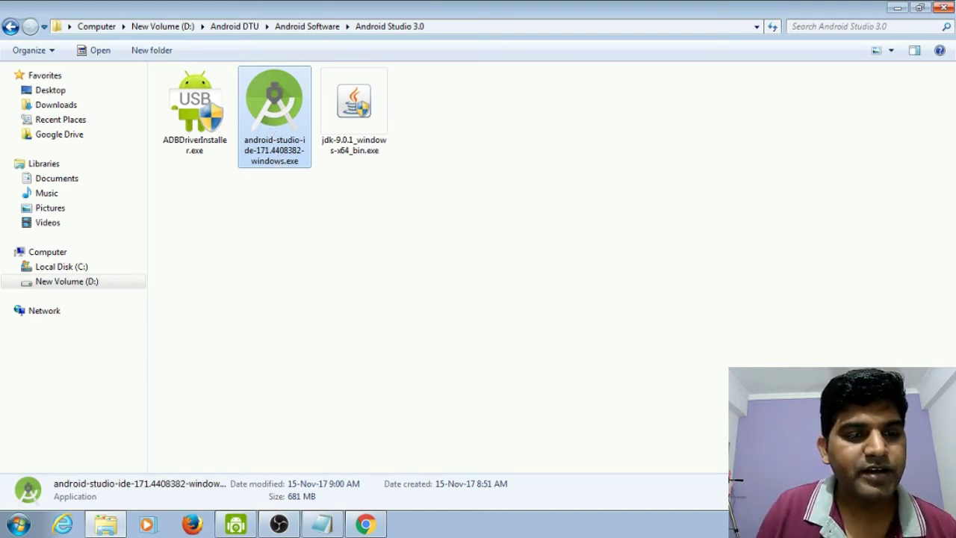
{"action": "double_click", "coordinate": [272, 129]}
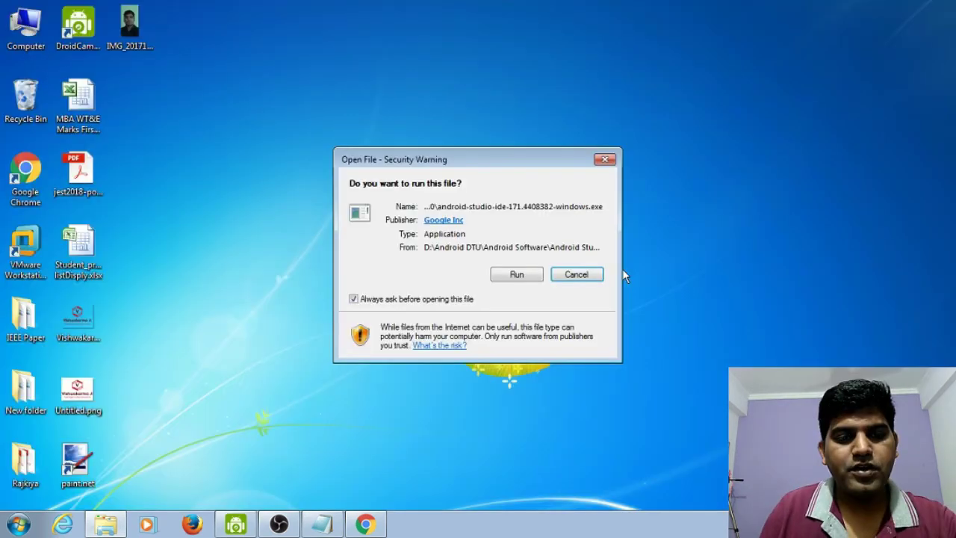
{"action": "left_click", "coordinate": [524, 275]}
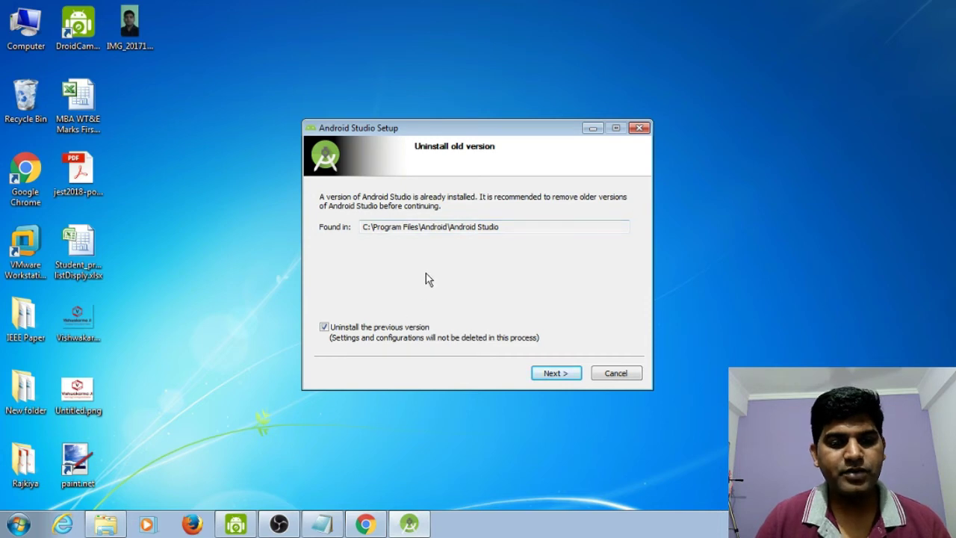
Uninstall the previous Android Studio version from C:\Program Files\Android\Android Studio and continue to the installation location settings.
{"action": "left_click", "coordinate": [556, 374]}
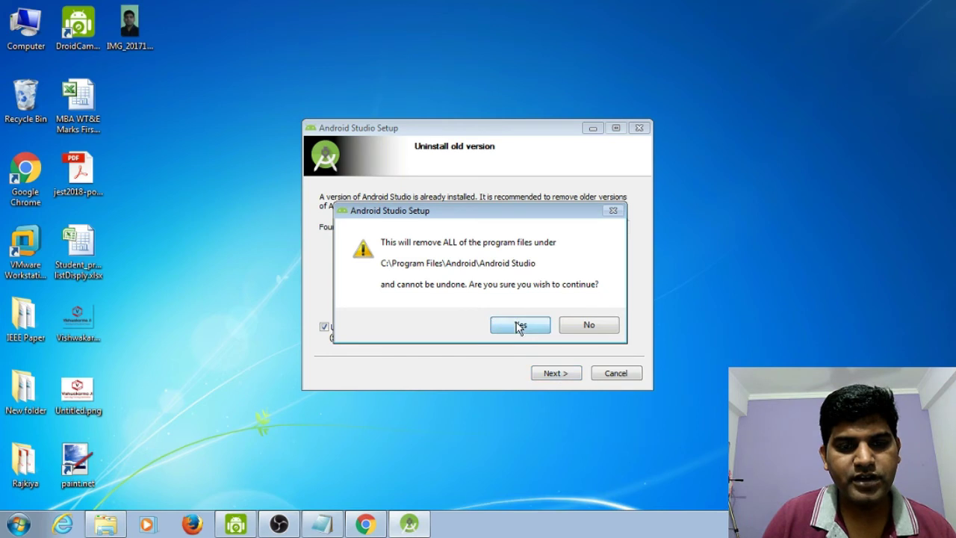
{"action": "left_click", "coordinate": [519, 326]}
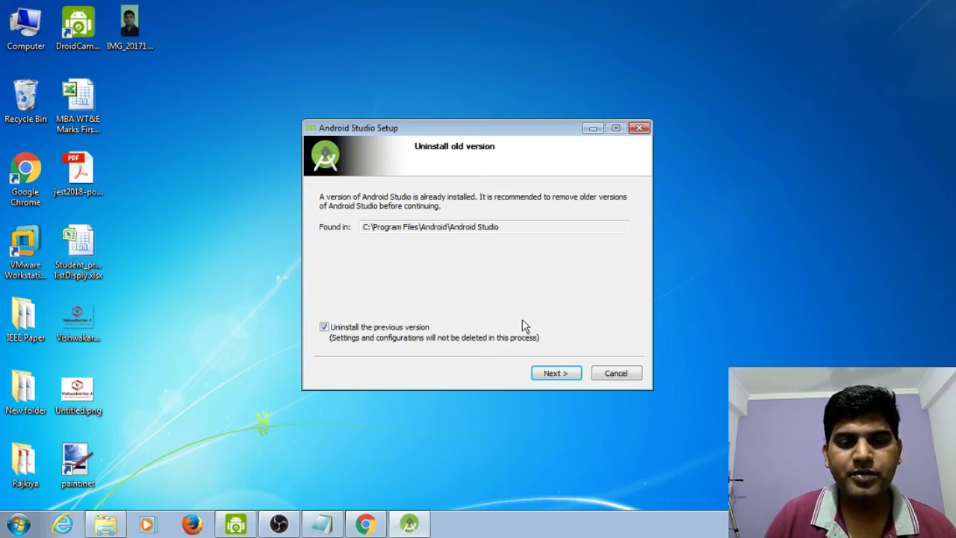
{"action": "left_click", "coordinate": [552, 375]}
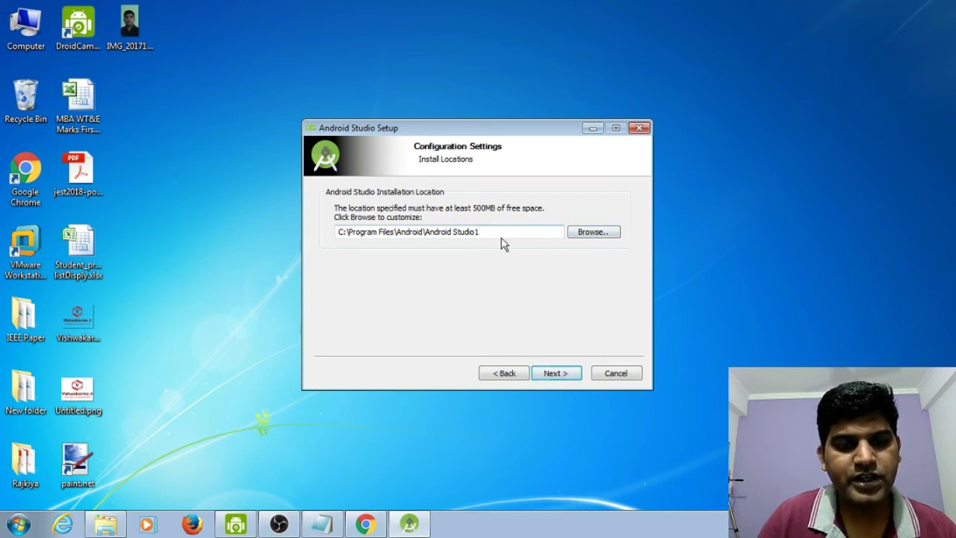
Install Android Studio in C:\Program Files\Android\Android Studio1 with the Android Studio Start Menu folder, and finish setup with Start Android Studio enabled.
{"action": "left_click", "coordinate": [553, 373]}
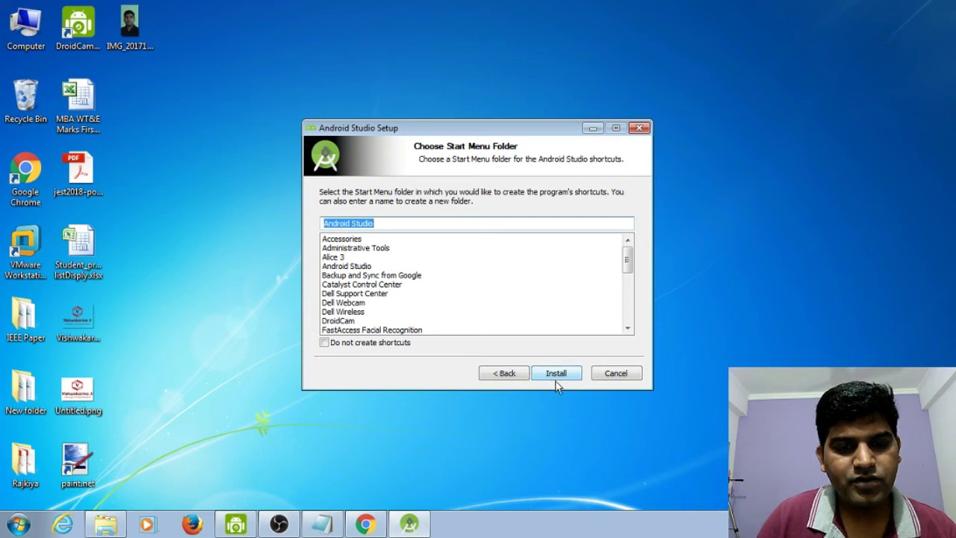
{"action": "left_click", "coordinate": [556, 374]}
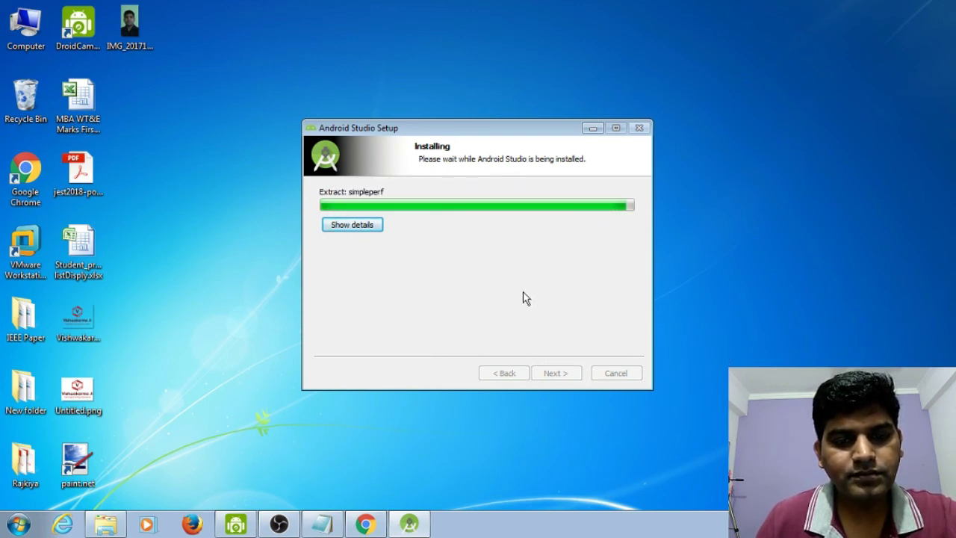
{"action": "left_click", "coordinate": [566, 373]}
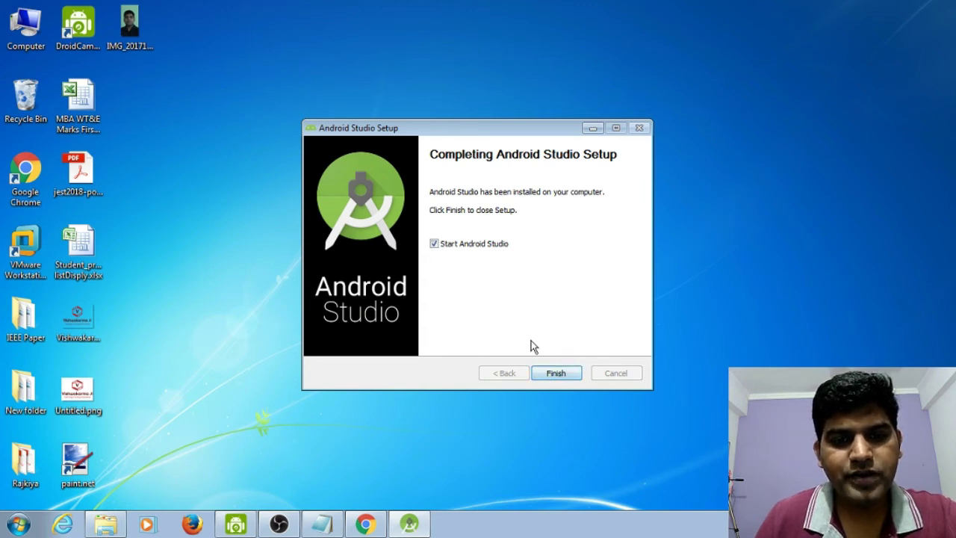
{"action": "left_click", "coordinate": [556, 373]}
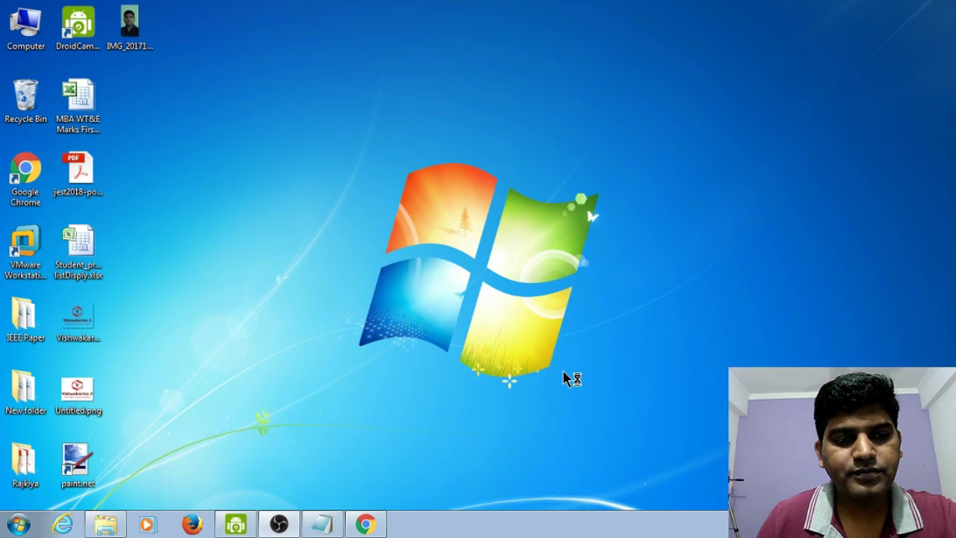
Switch to the Notepad checklist and highlight the ADB Driver (Optional) entry, followed by the Android Studio entry.
{"action": "left_click", "coordinate": [322, 525]}
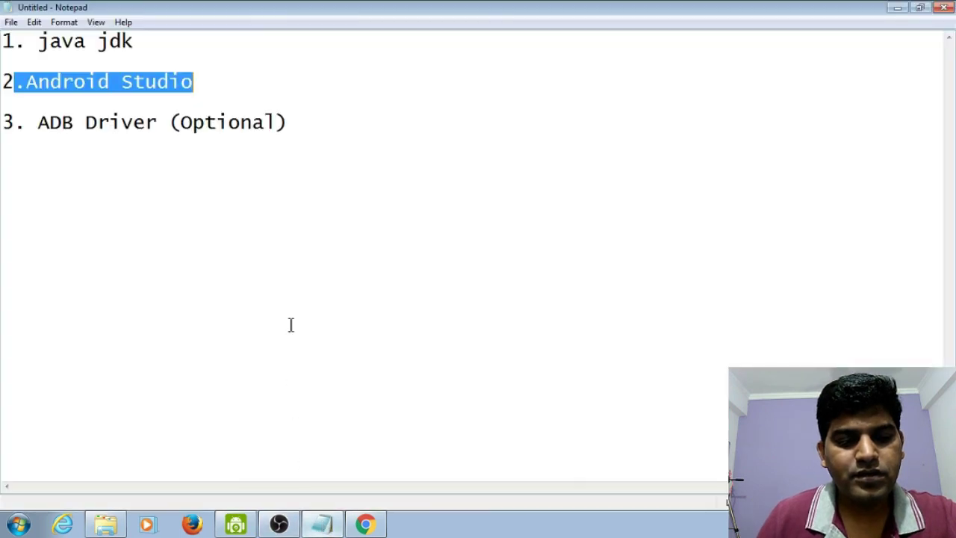
{"action": "left_click_drag", "start_coordinate": [314, 126], "coordinate": [8, 102]}
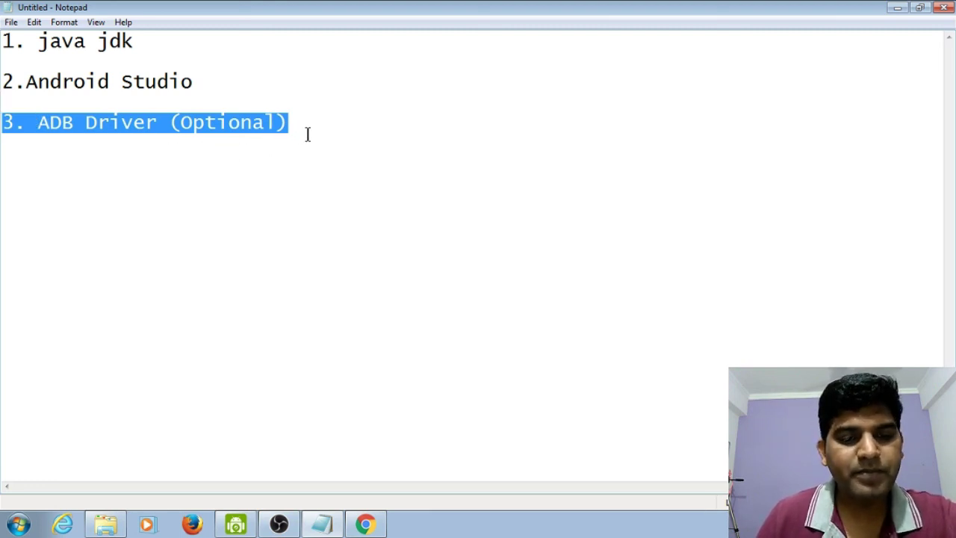
{"action": "left_click_drag", "start_coordinate": [193, 82], "coordinate": [29, 83]}
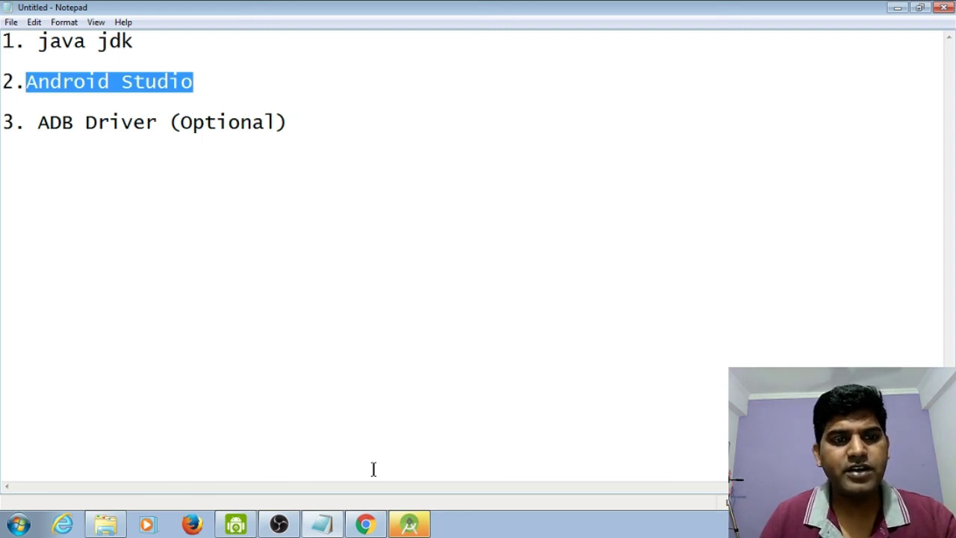
Switch to Android Studio's Complete Installation dialog for importing settings.
{"action": "left_click", "coordinate": [410, 526]}
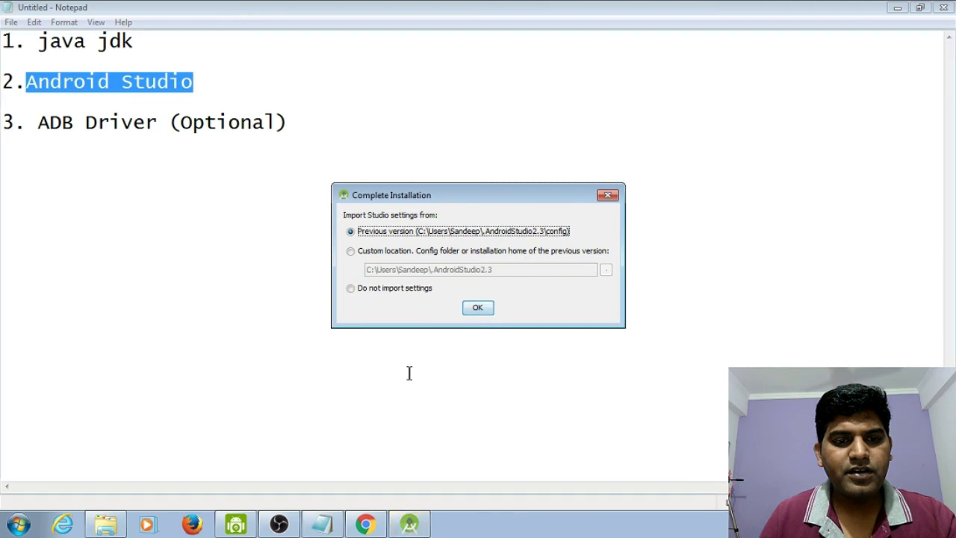